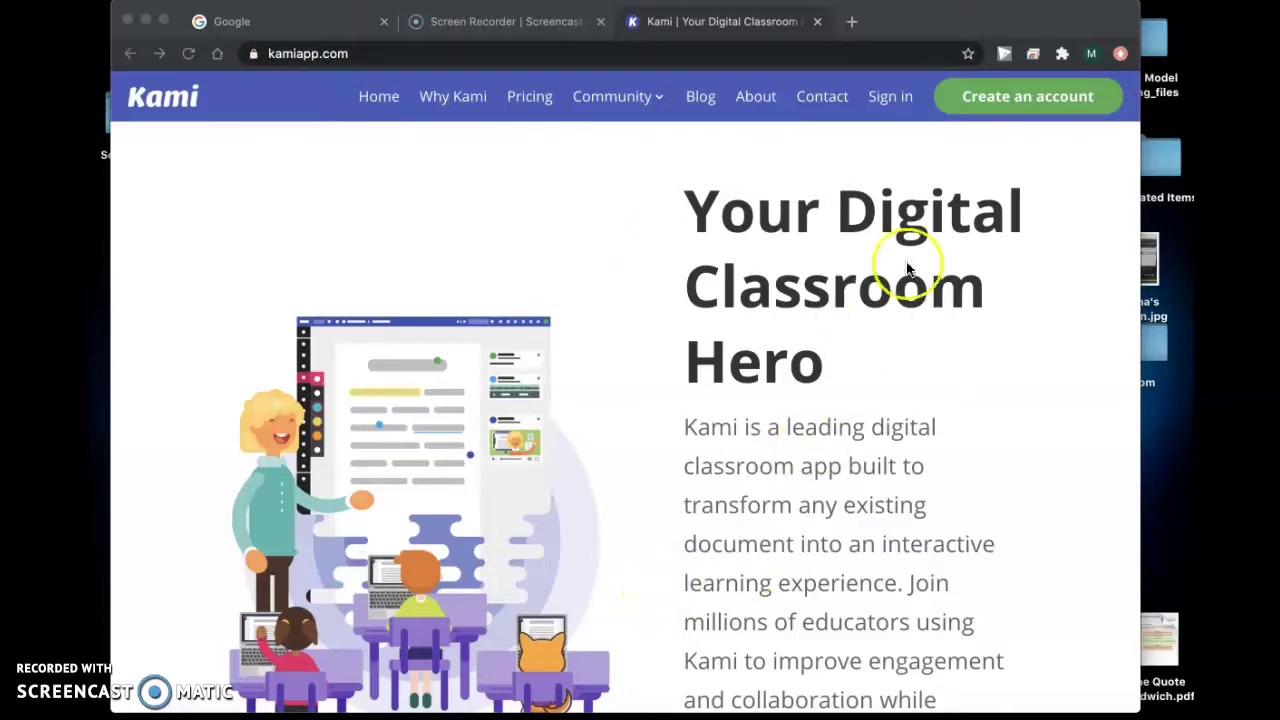
- Log out of the current teacher account in Kami
{"action": "left_click", "coordinate": [1022, 108]}
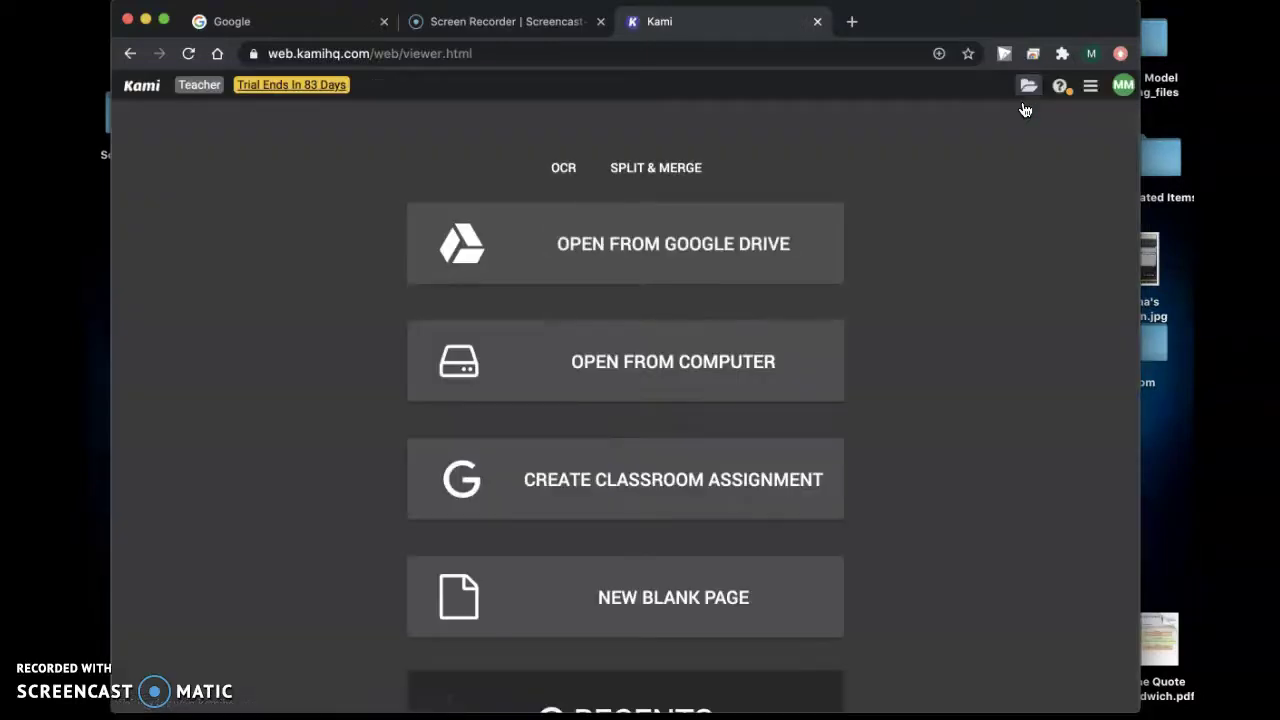
{"action": "left_click", "coordinate": [1121, 86]}
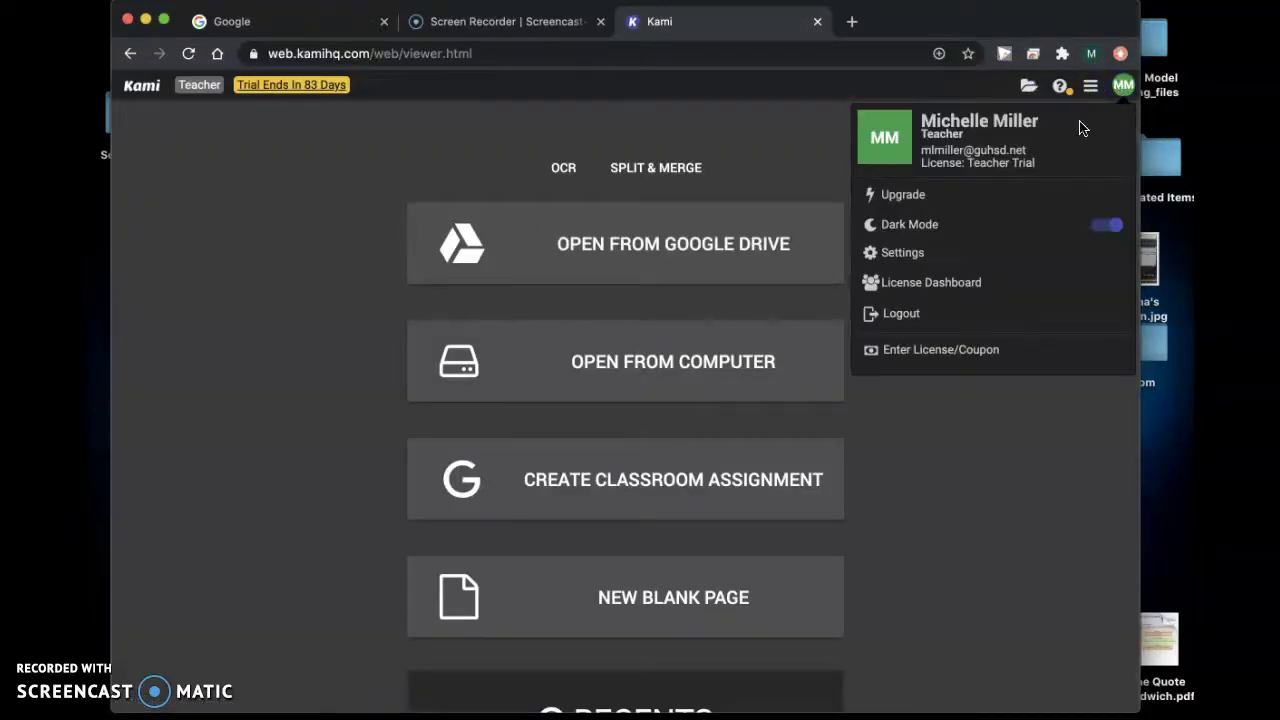
{"action": "left_click", "coordinate": [905, 316]}
{"action": "left_click", "coordinate": [789, 185]}
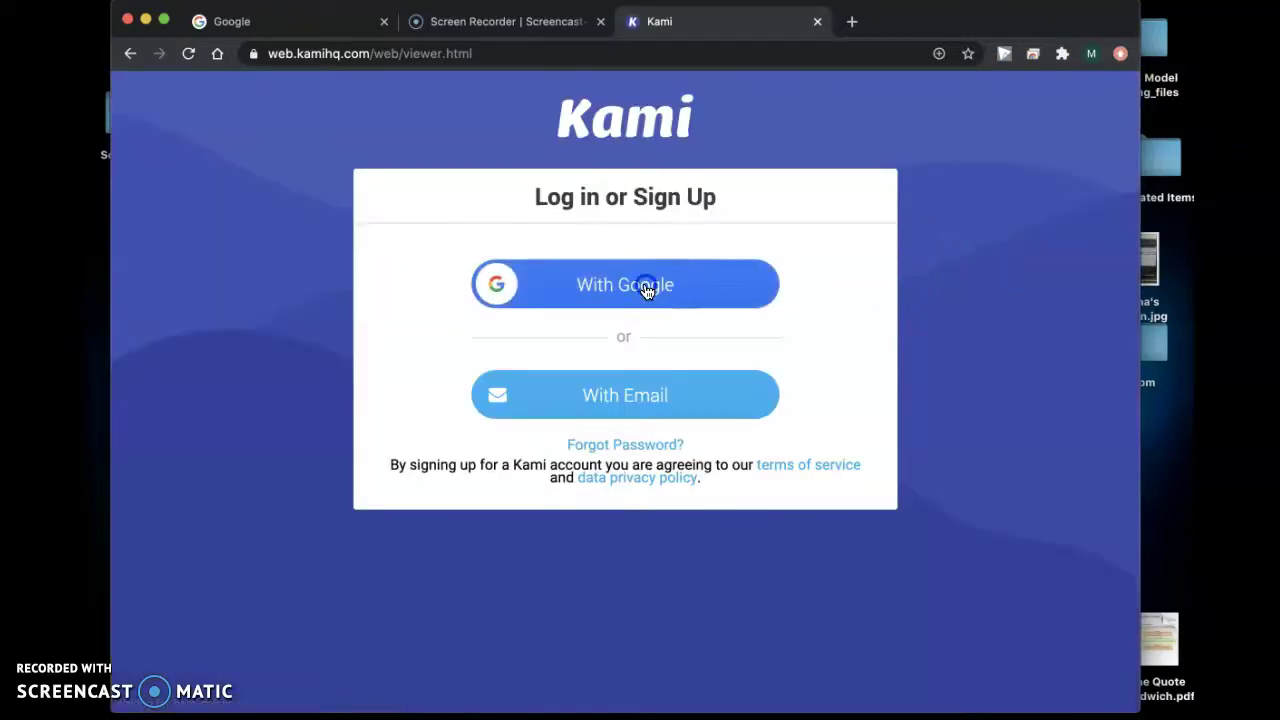
- Sign up for Kami with the first Google account and allow access
{"action": "left_click", "coordinate": [646, 289]}
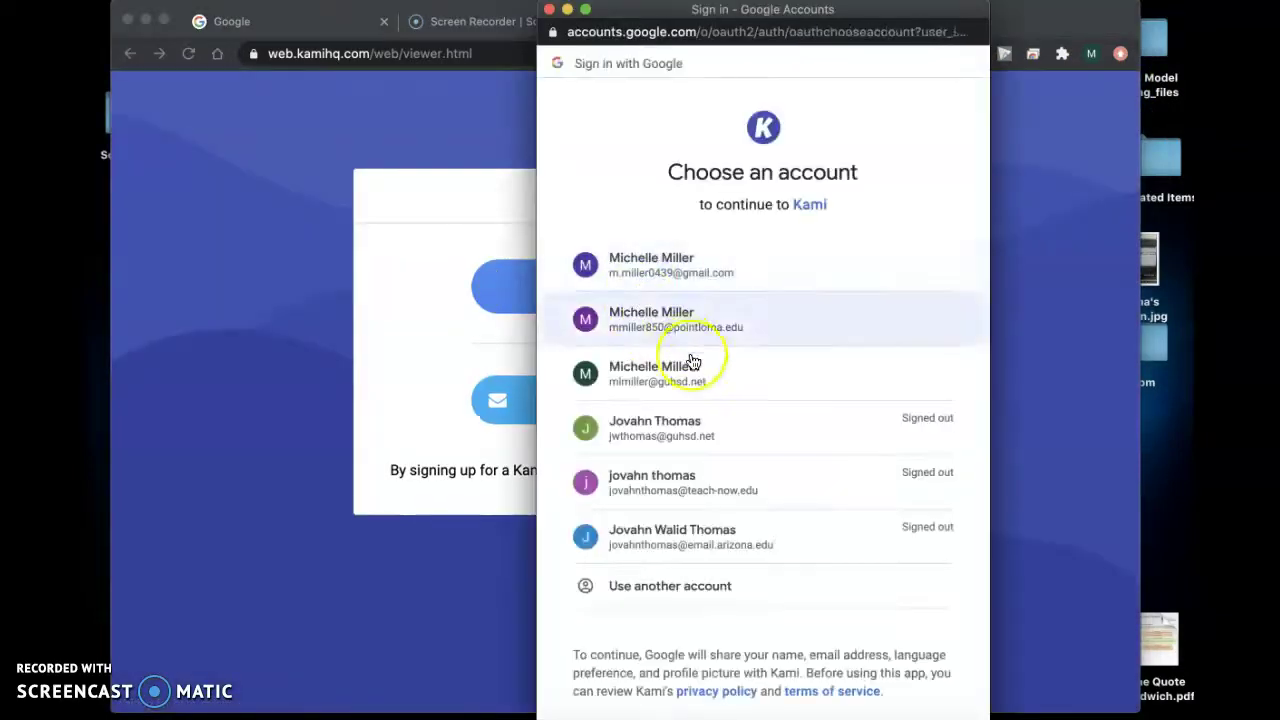
{"action": "left_click", "coordinate": [727, 278]}
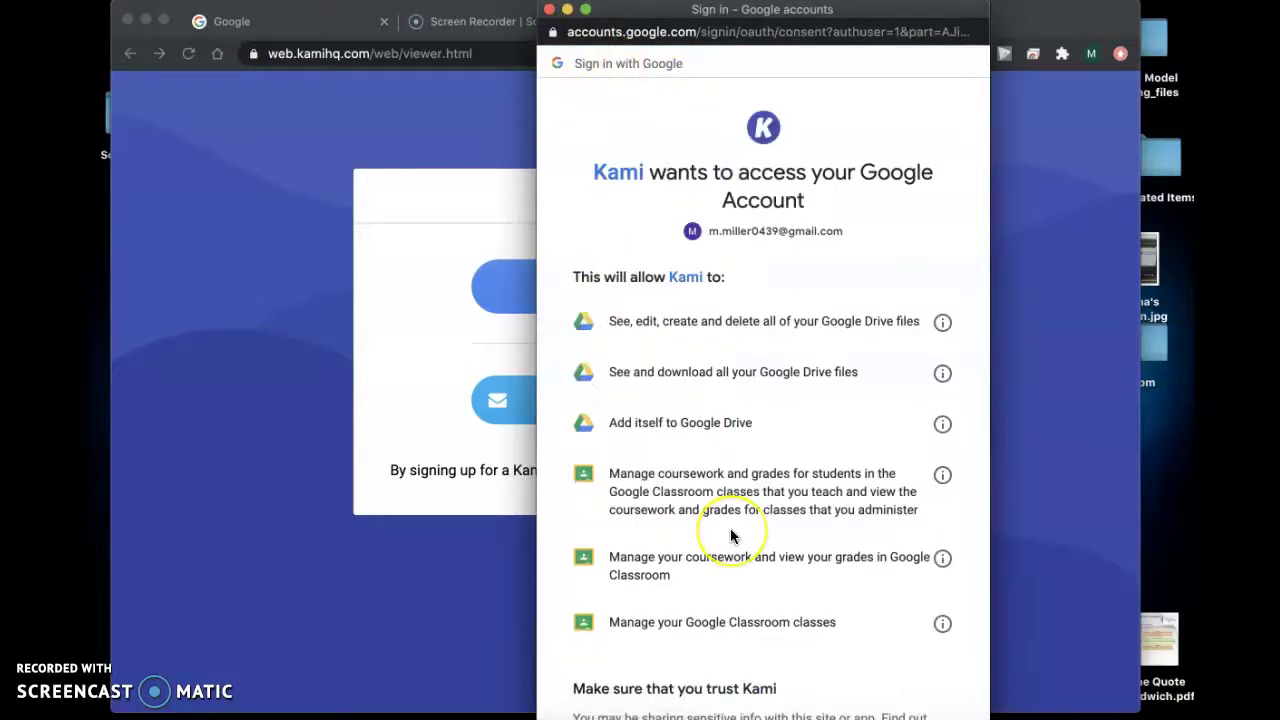
{"action": "scroll", "coordinate": [730, 537], "scroll_direction": "down", "scroll_amount": 5}
{"action": "scroll", "coordinate": [666, 214], "scroll_direction": "up", "scroll_amount": 4}
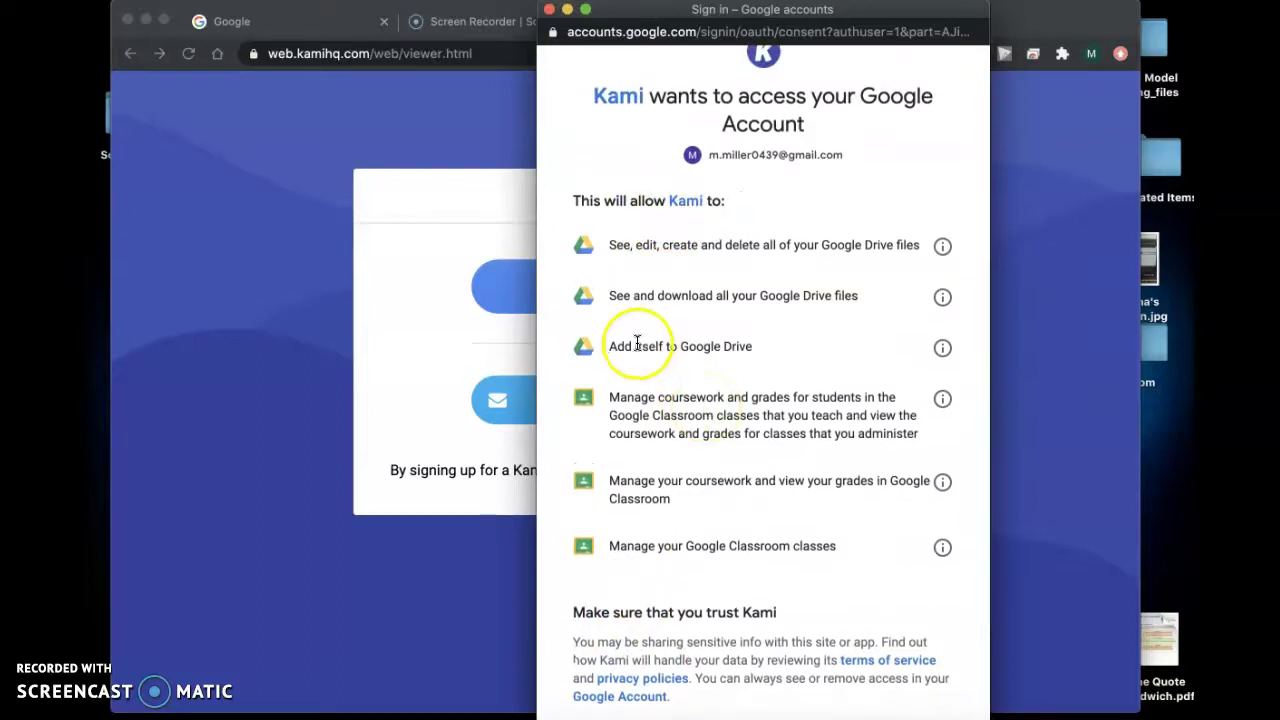
{"action": "left_click_drag", "start_coordinate": [608, 346], "coordinate": [745, 341]}
{"action": "left_click", "coordinate": [769, 347]}
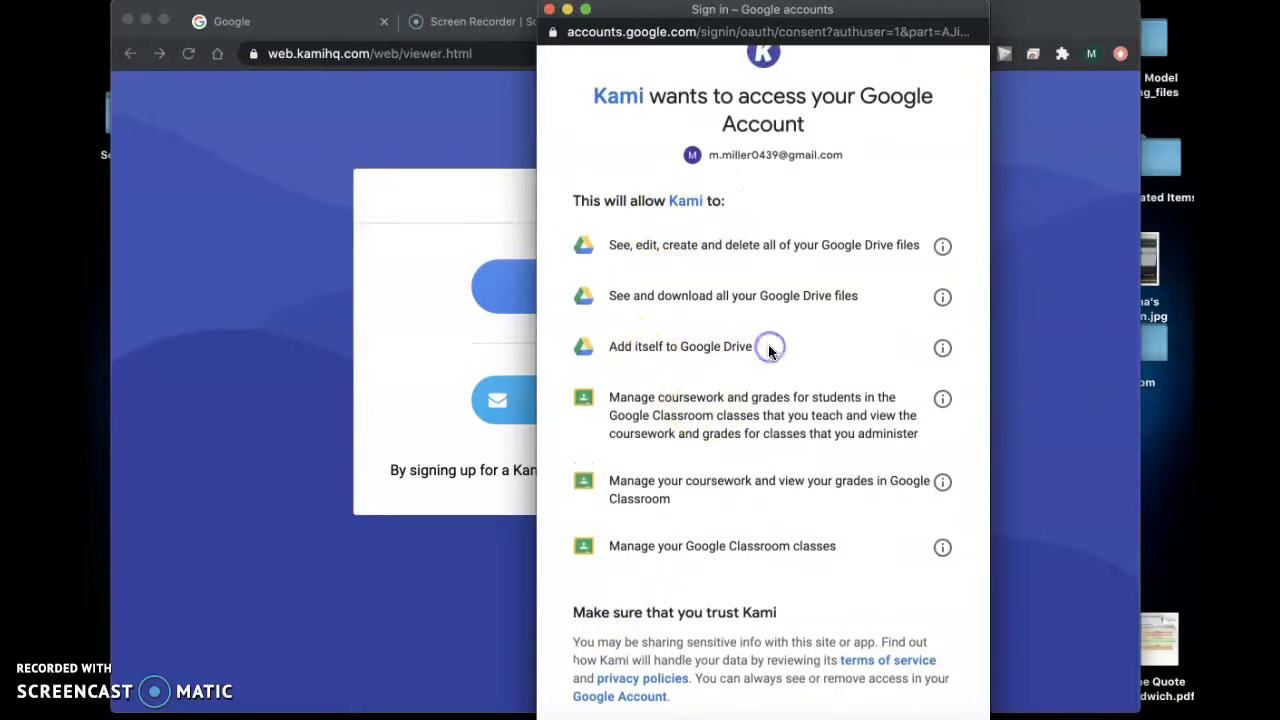
{"action": "scroll", "coordinate": [768, 350], "scroll_direction": "down", "scroll_amount": 1}
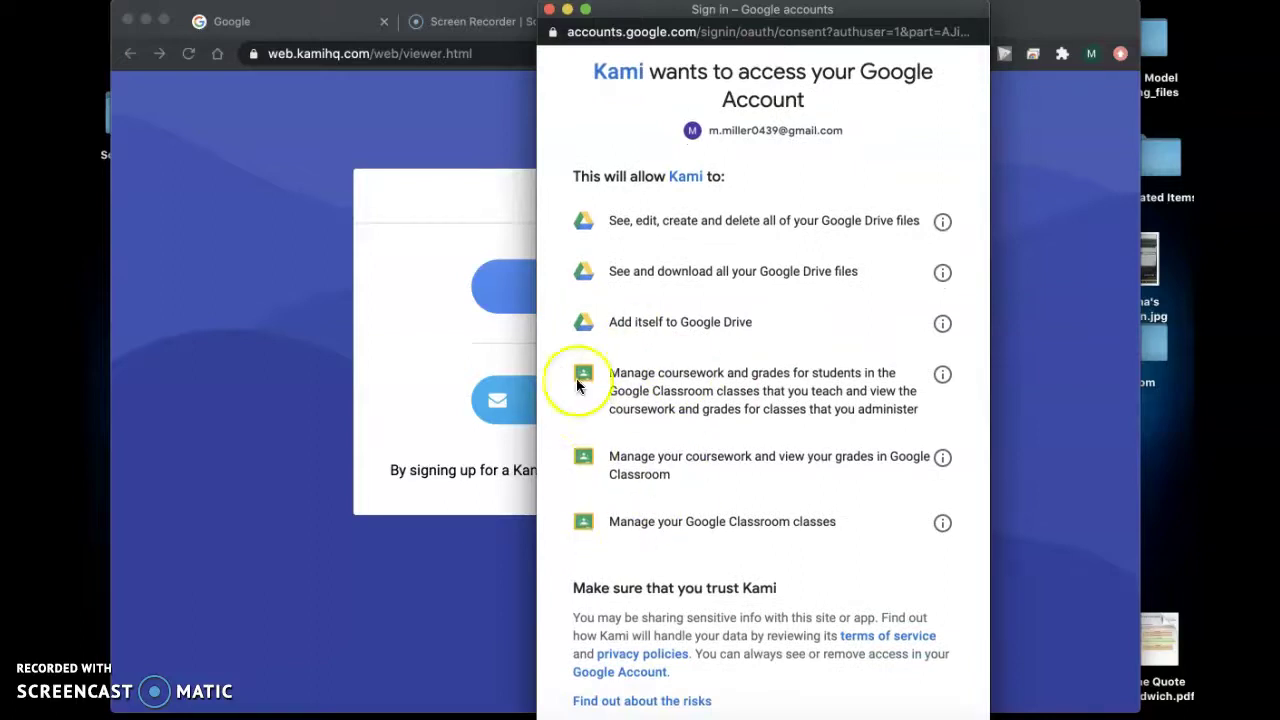
{"action": "scroll", "coordinate": [600, 420], "scroll_direction": "down", "scroll_amount": 3}
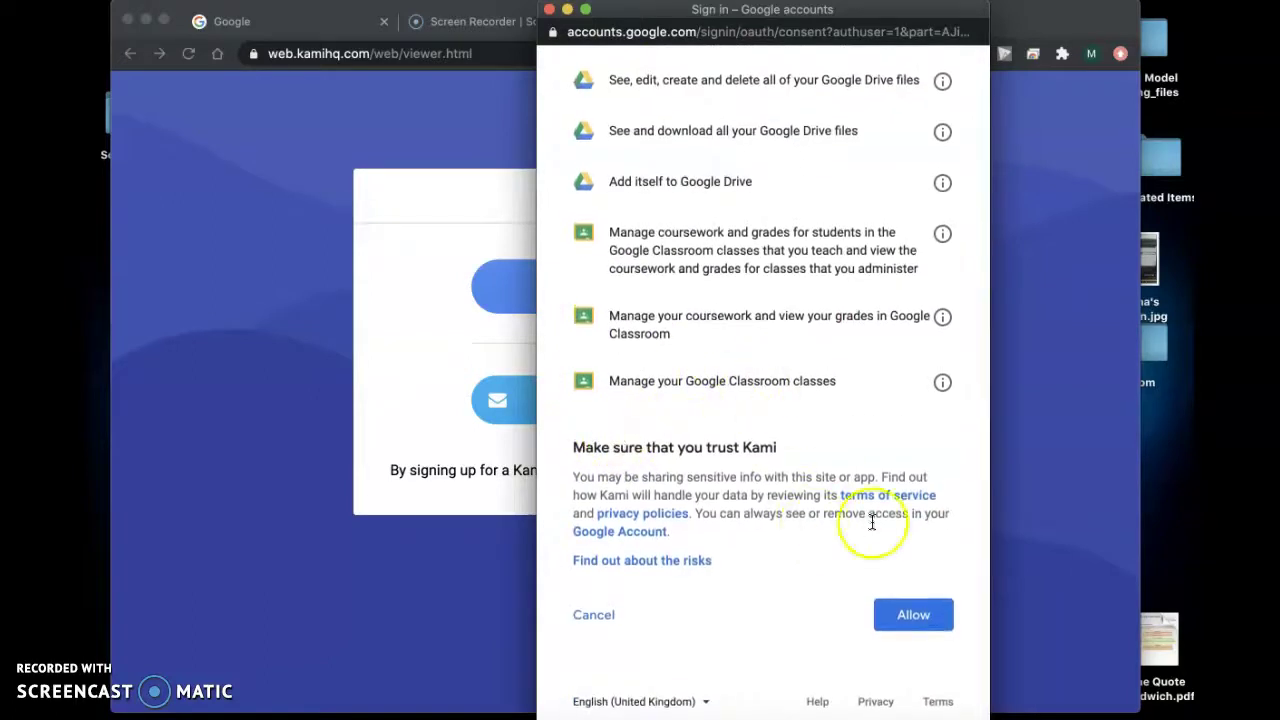
{"action": "left_click", "coordinate": [915, 615]}
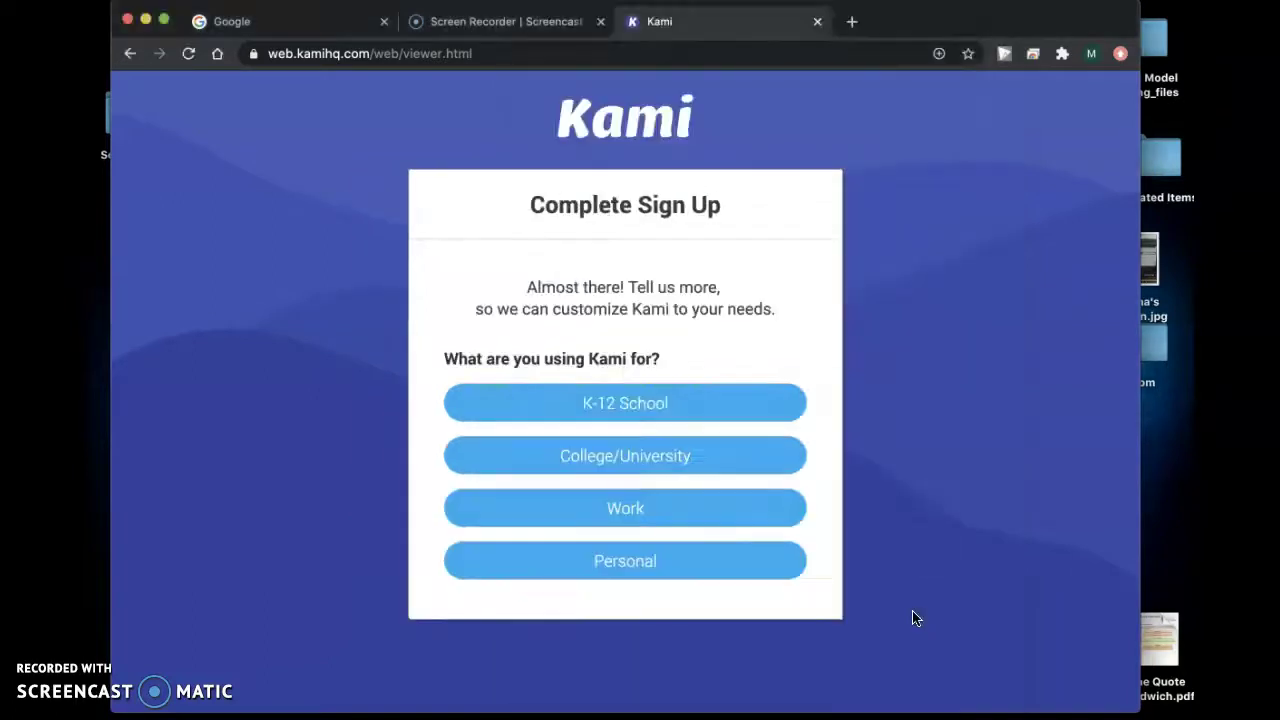
- Complete sign-up as a K-12 School student and dismiss the welcome message
{"action": "left_click", "coordinate": [622, 403]}
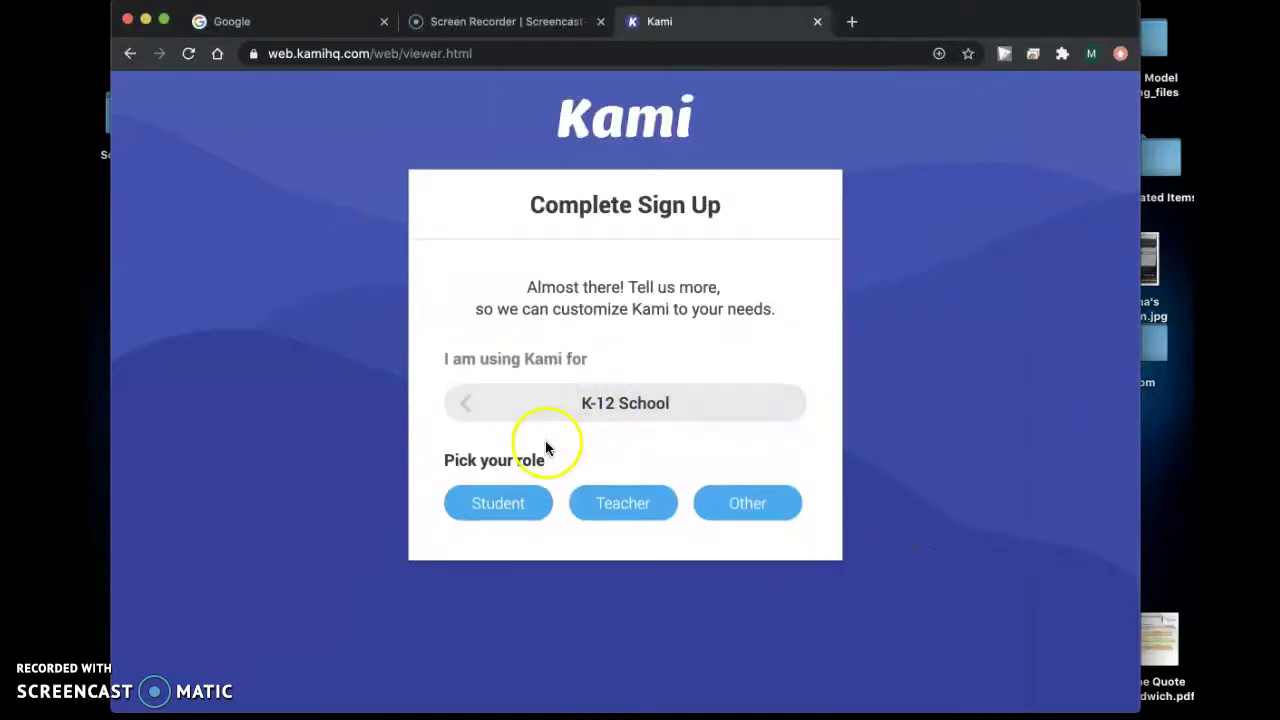
{"action": "left_click", "coordinate": [501, 503]}
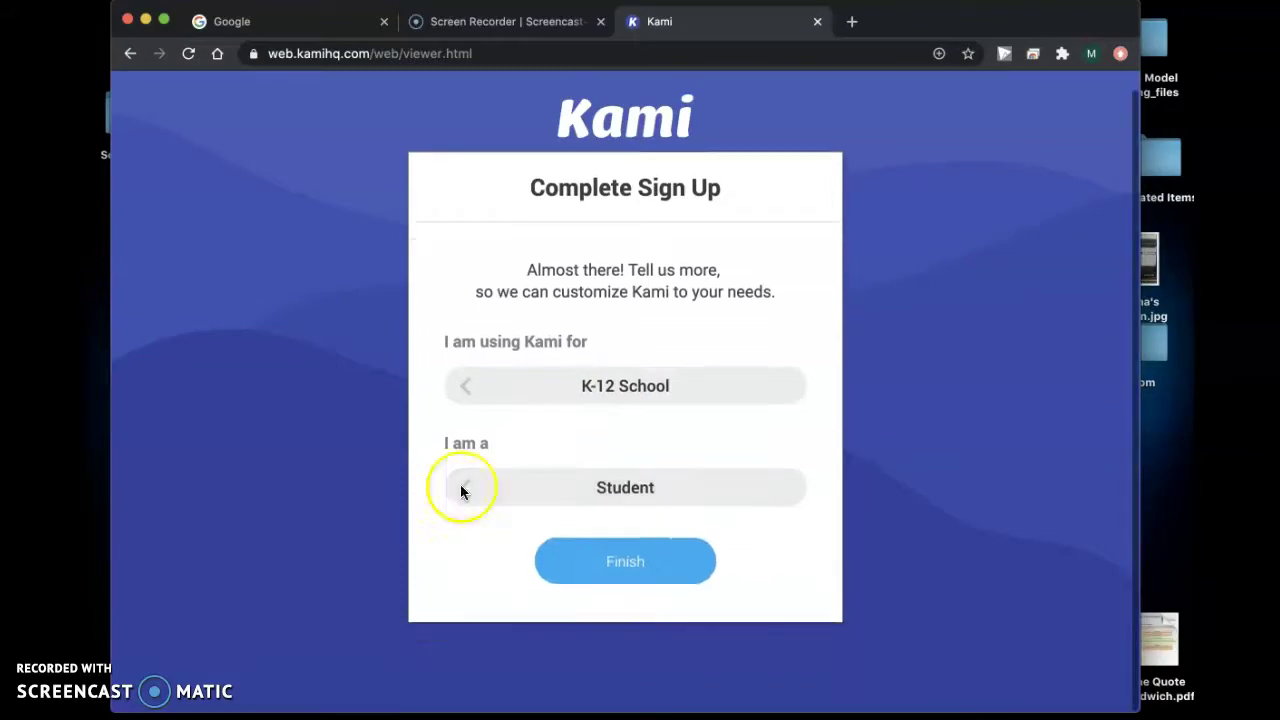
{"action": "left_click", "coordinate": [649, 564]}
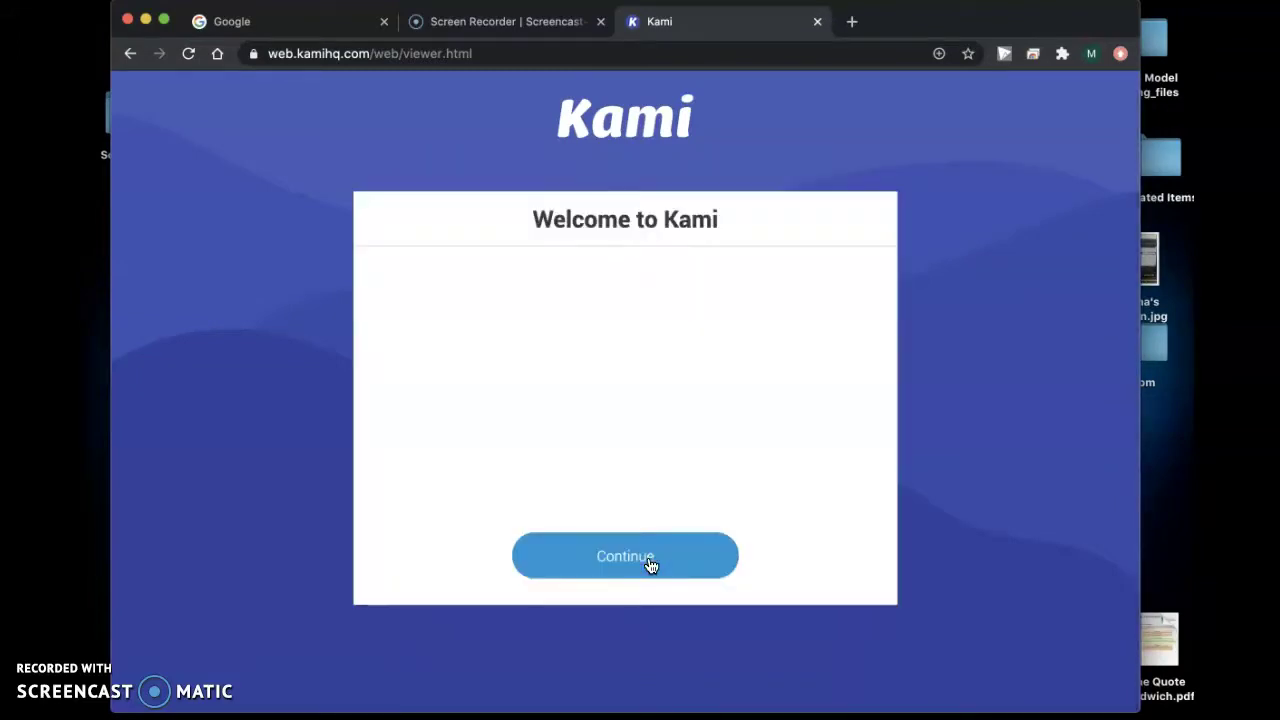
{"action": "left_click", "coordinate": [607, 559]}
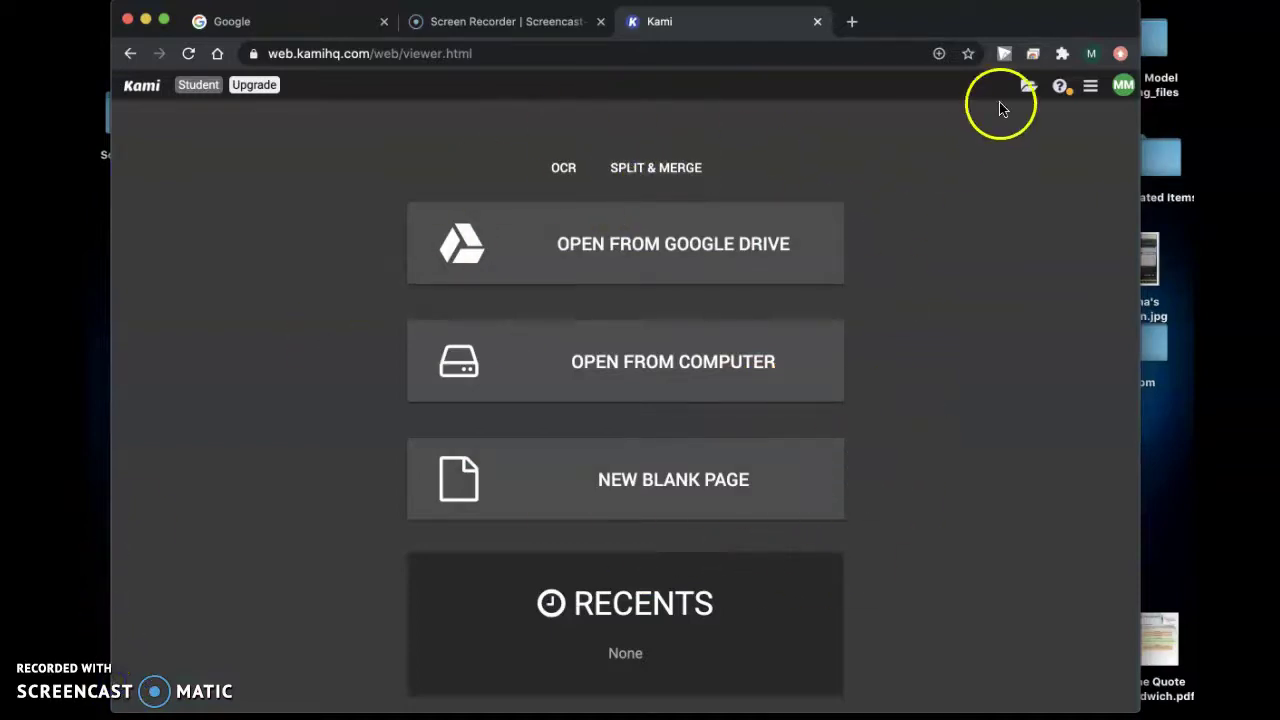
- Install the Kami Extension in Chrome from the Web Store via Kami's Help menu
{"action": "left_click", "coordinate": [1060, 87]}
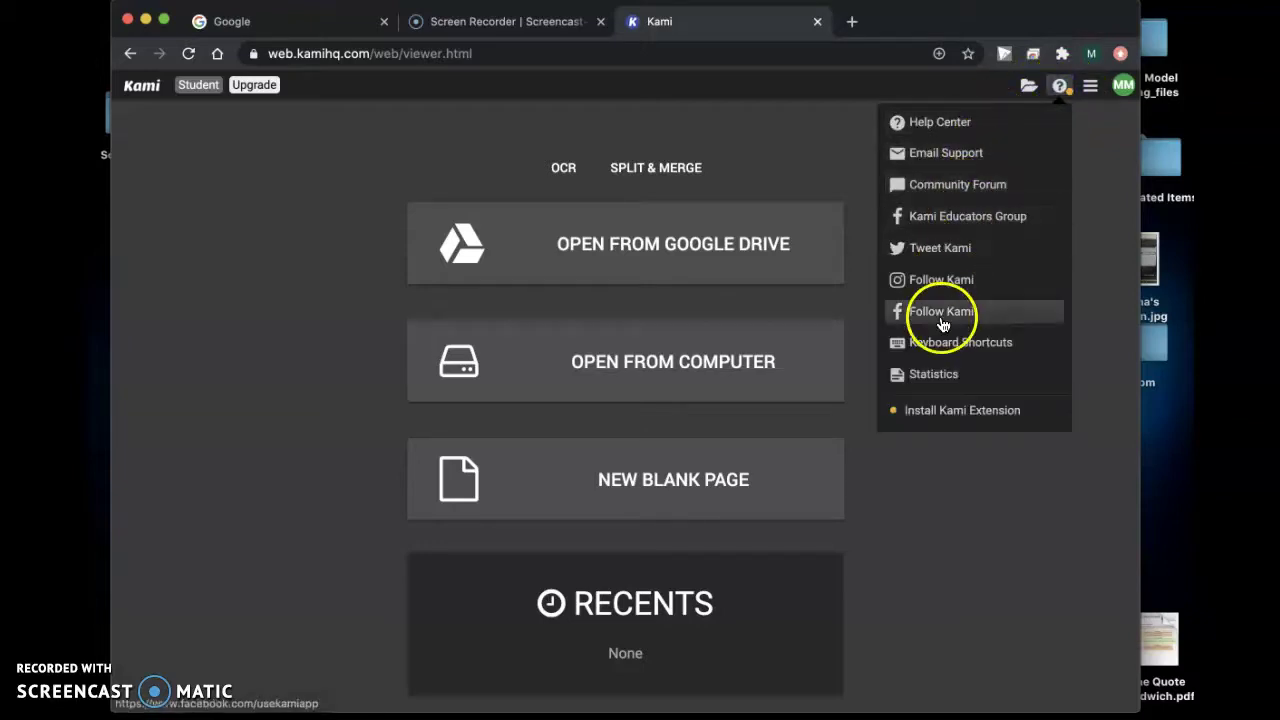
{"action": "left_click", "coordinate": [995, 411]}
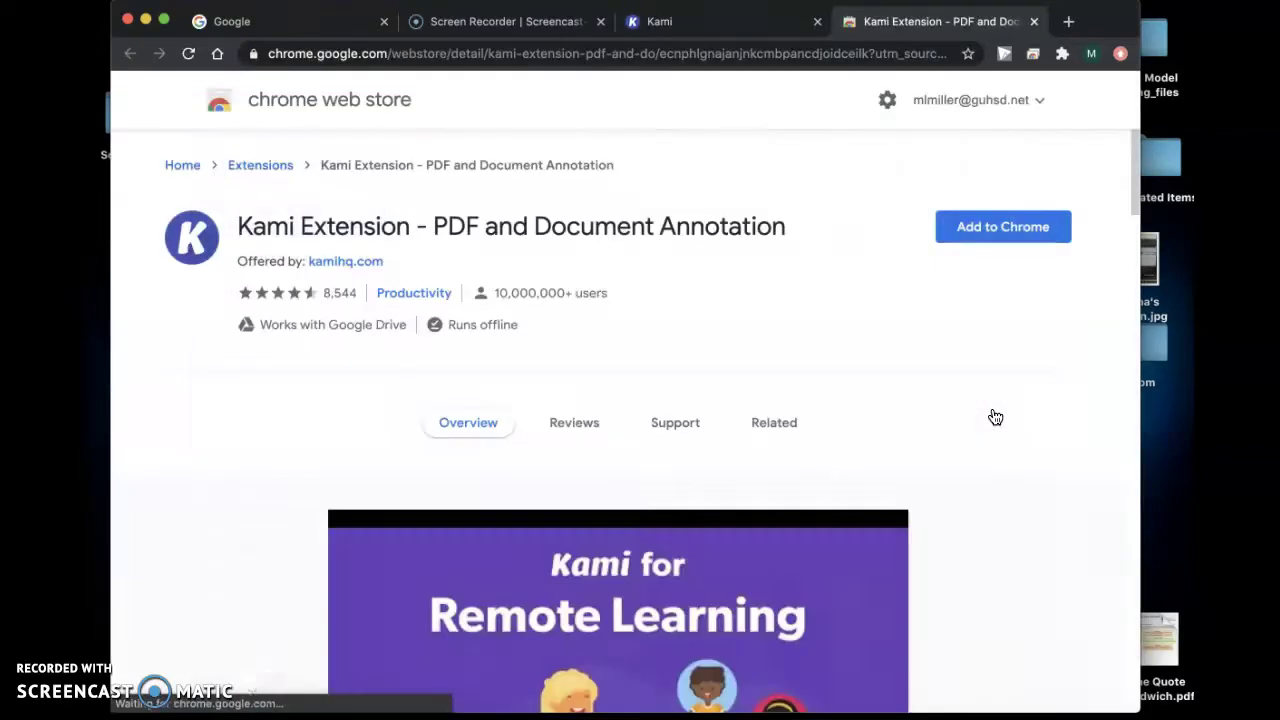
{"action": "scroll", "coordinate": [857, 323], "scroll_direction": "down", "scroll_amount": 2}
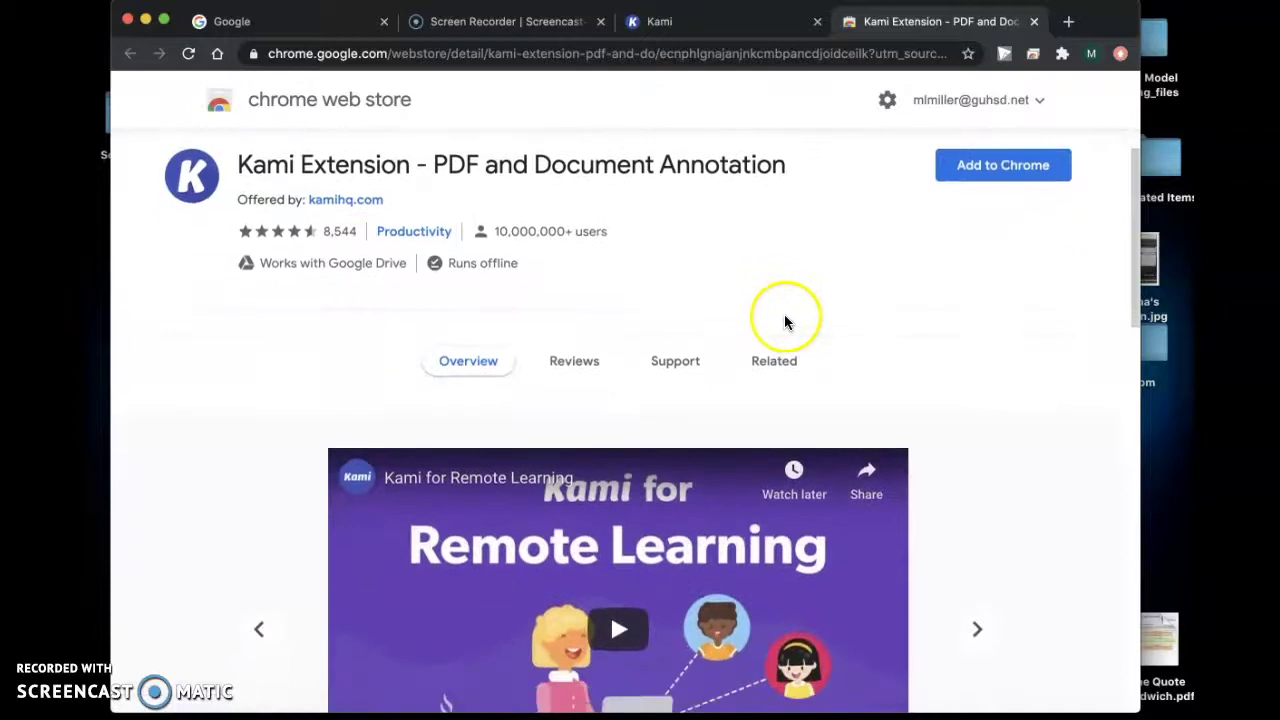
{"action": "left_click", "coordinate": [990, 196]}
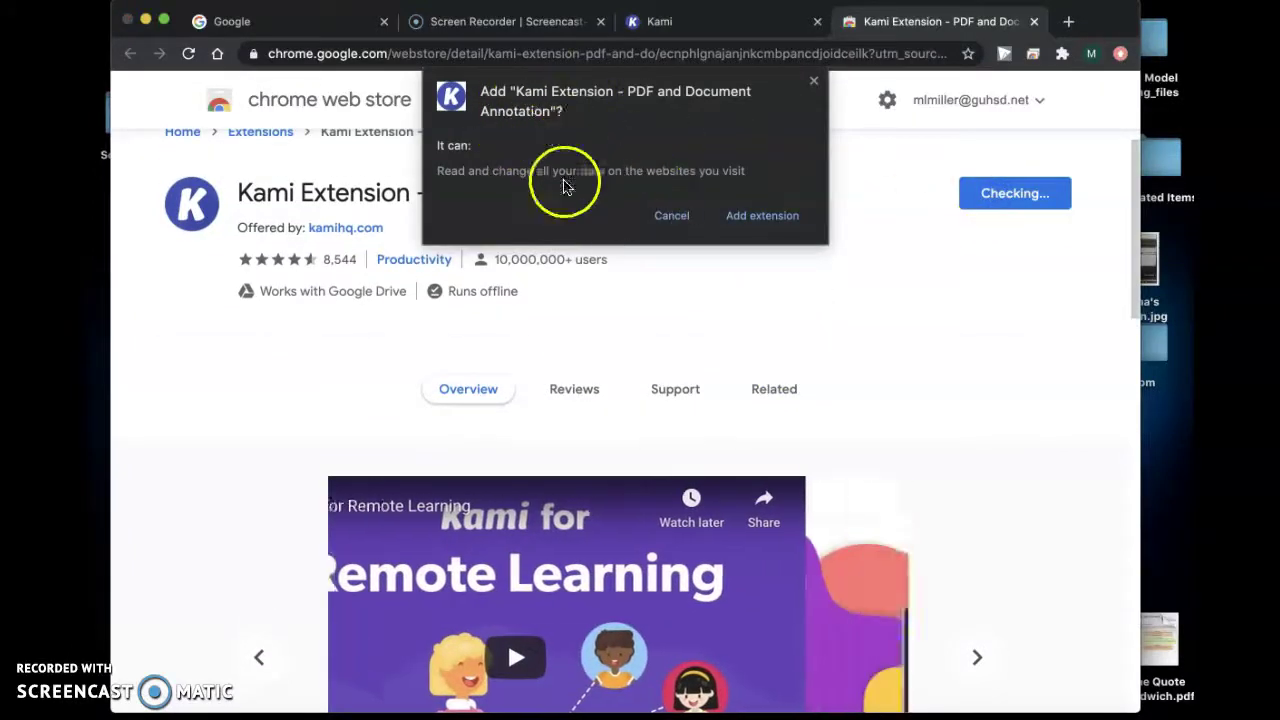
{"action": "left_click", "coordinate": [752, 220]}
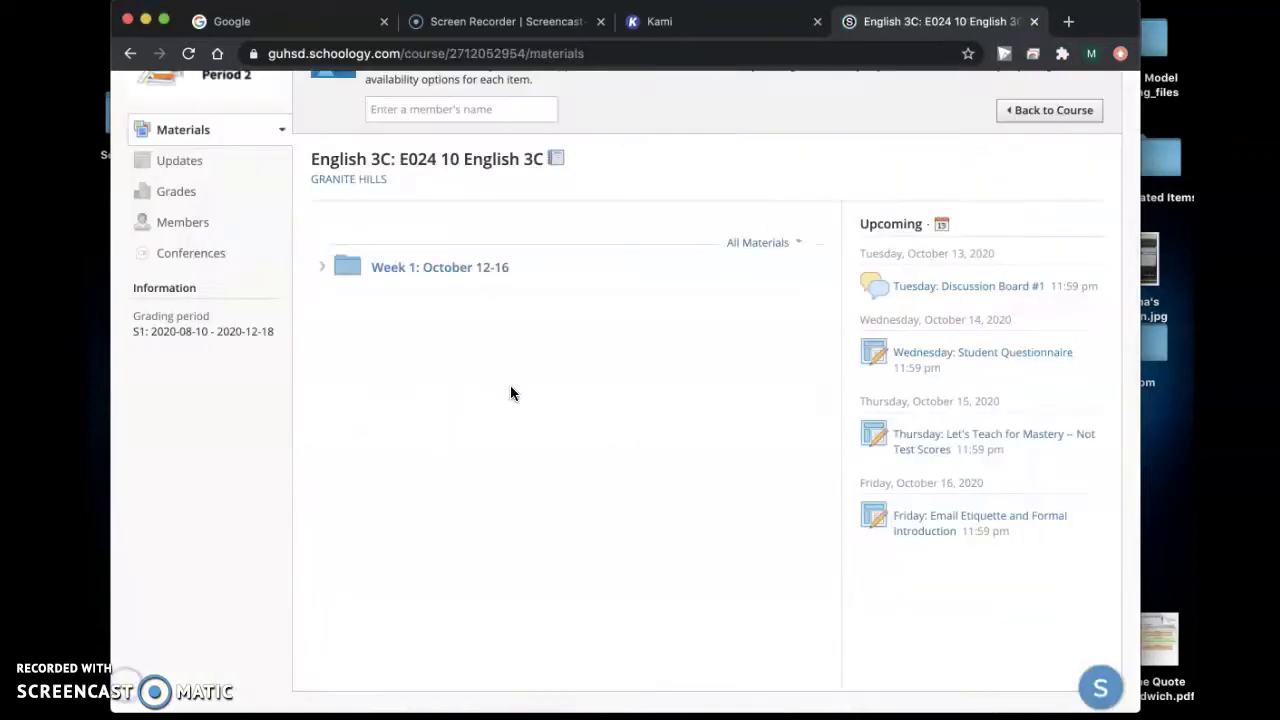
- Check that Kami appears in the browser's installed extensions list
{"action": "left_click", "coordinate": [566, 337]}
{"action": "left_click", "coordinate": [1062, 54]}
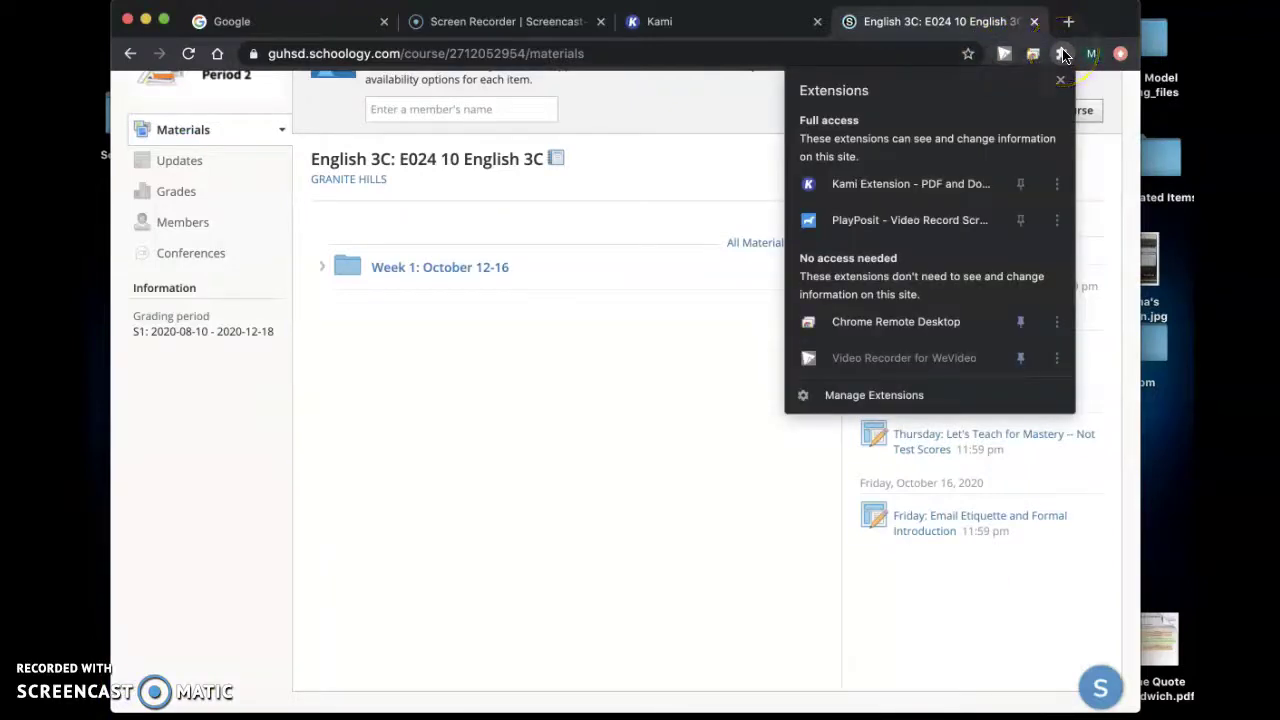
{"action": "left_click", "coordinate": [1060, 61]}
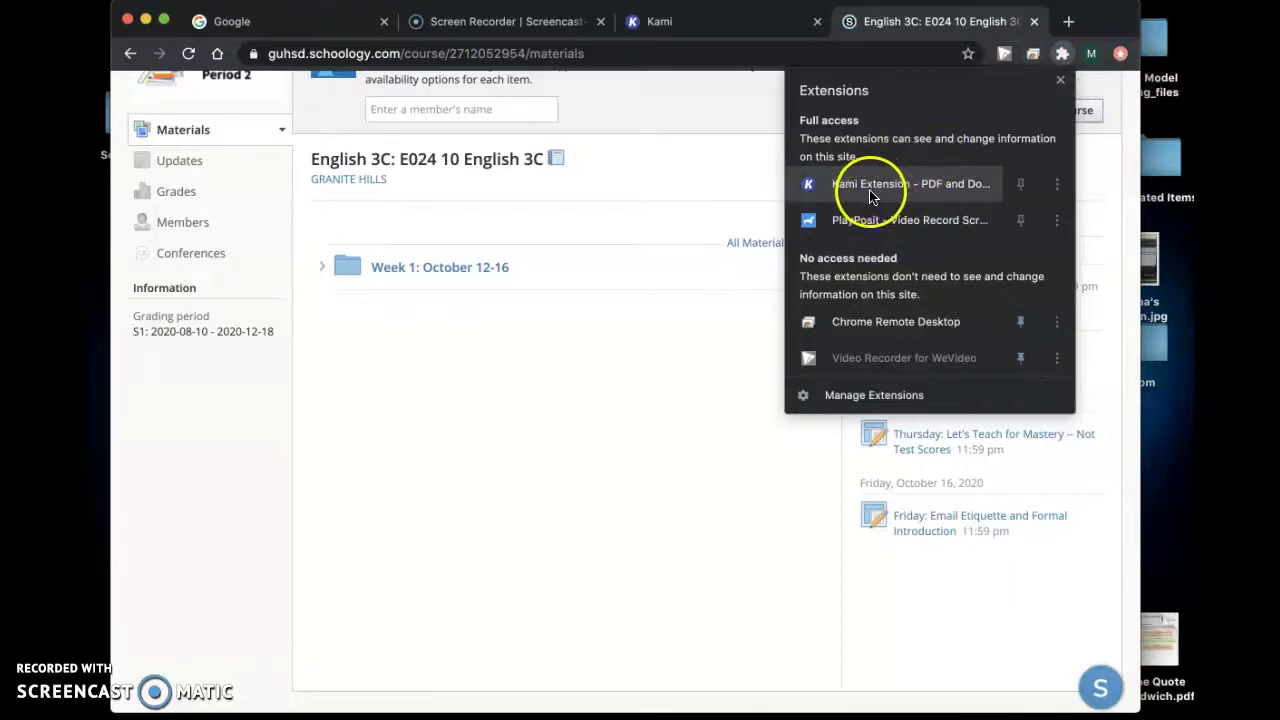
{"action": "left_click", "coordinate": [788, 204]}
- Open the Thursday mastery assignment under Week 1: October 12-16 > Week 1 Assignments
{"action": "left_click", "coordinate": [322, 269]}
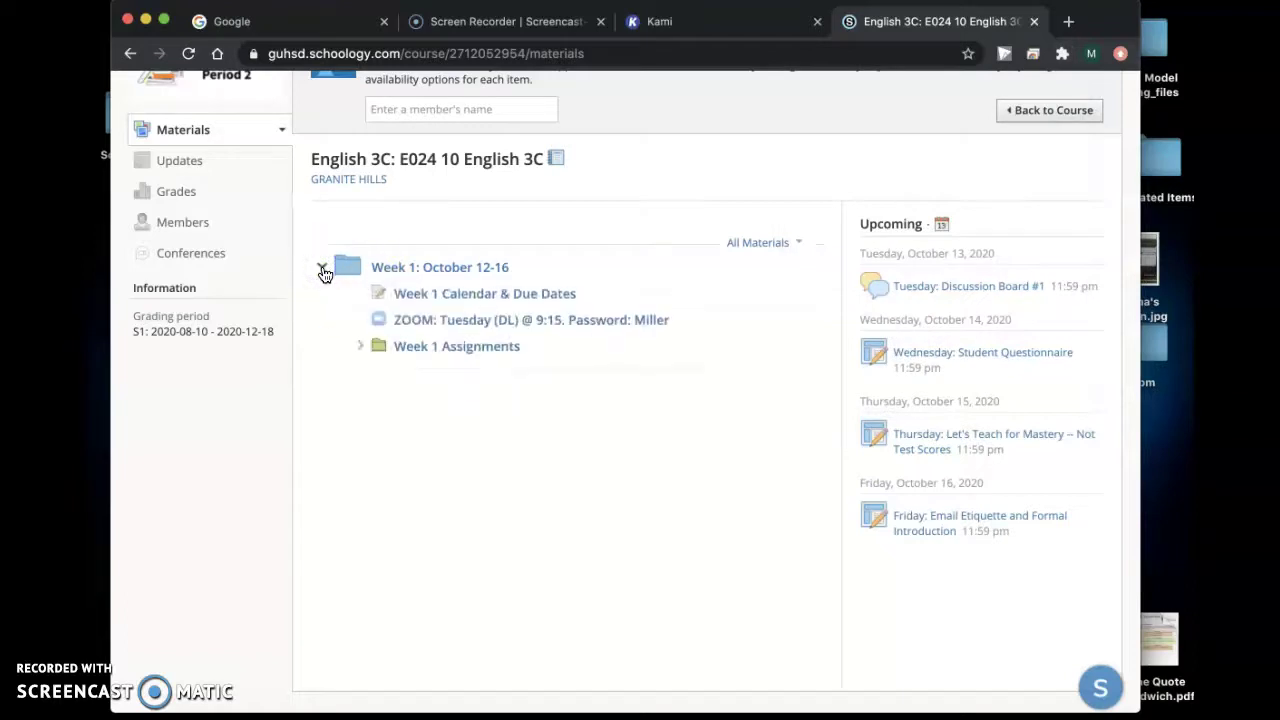
{"action": "left_click", "coordinate": [361, 346]}
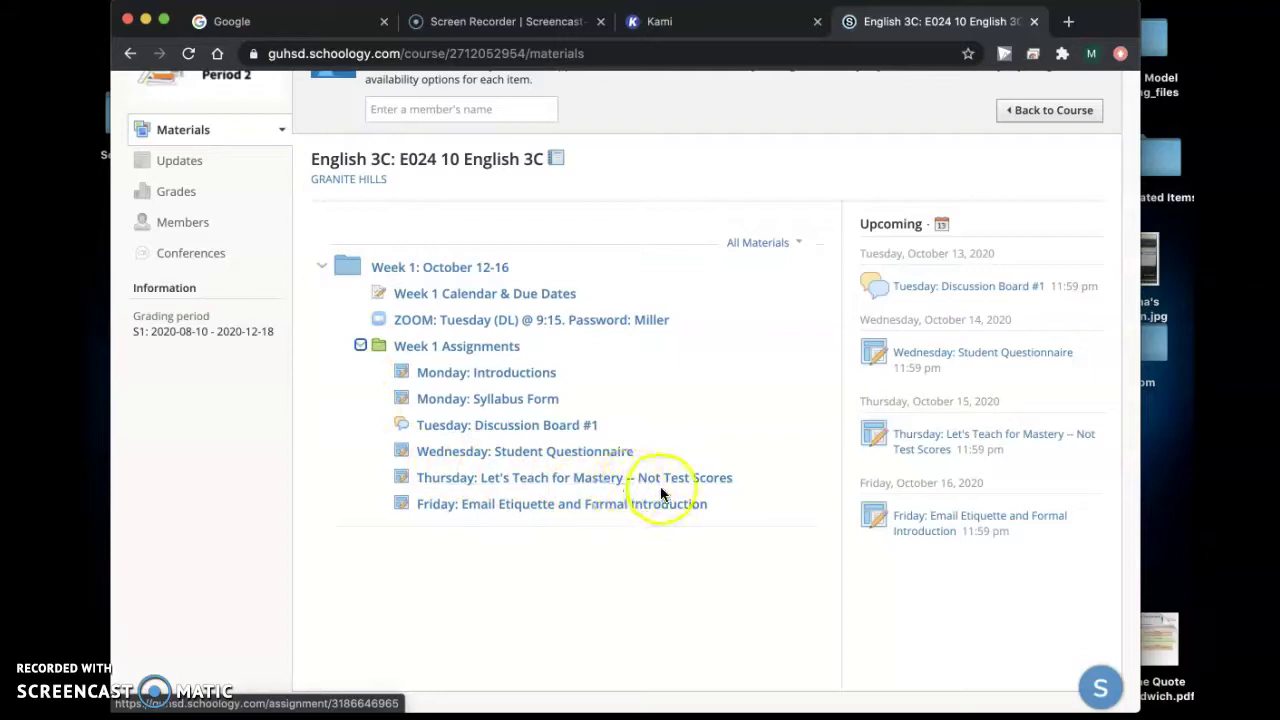
{"action": "left_click", "coordinate": [634, 483]}
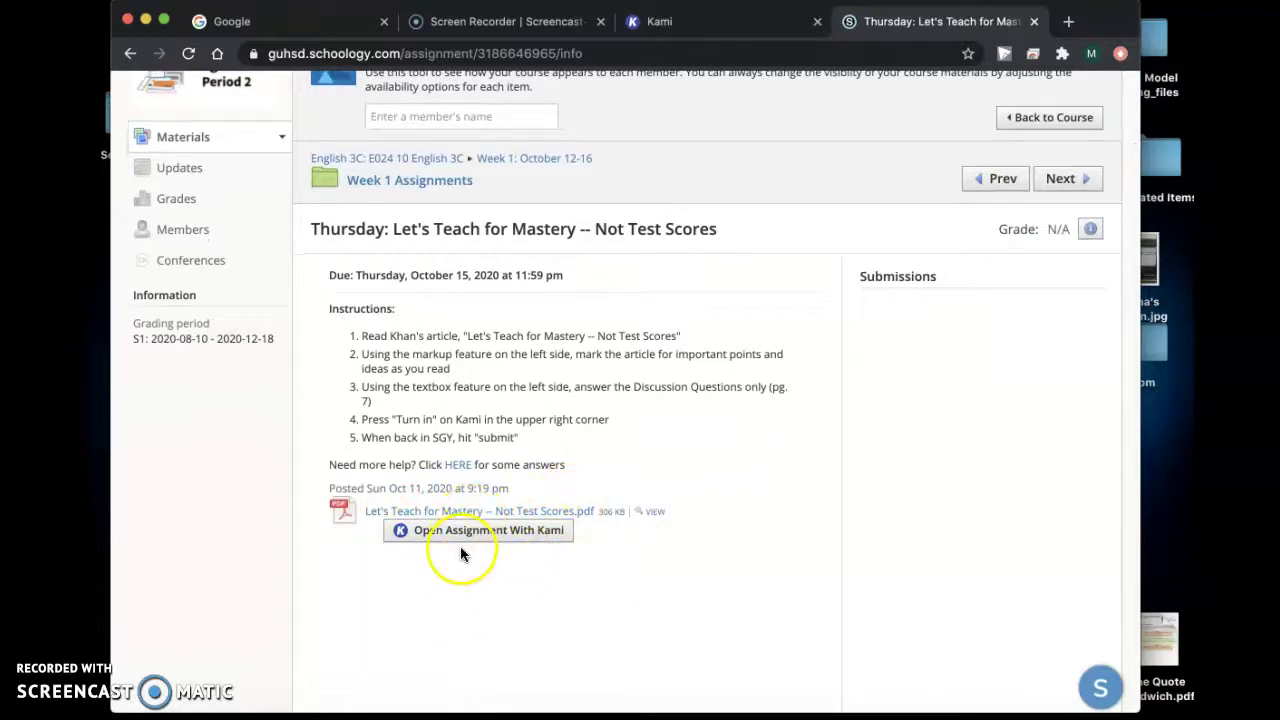
- Open the assignment's attached PDF with Kami
{"action": "scroll", "coordinate": [460, 546], "scroll_direction": "down", "scroll_amount": 1}
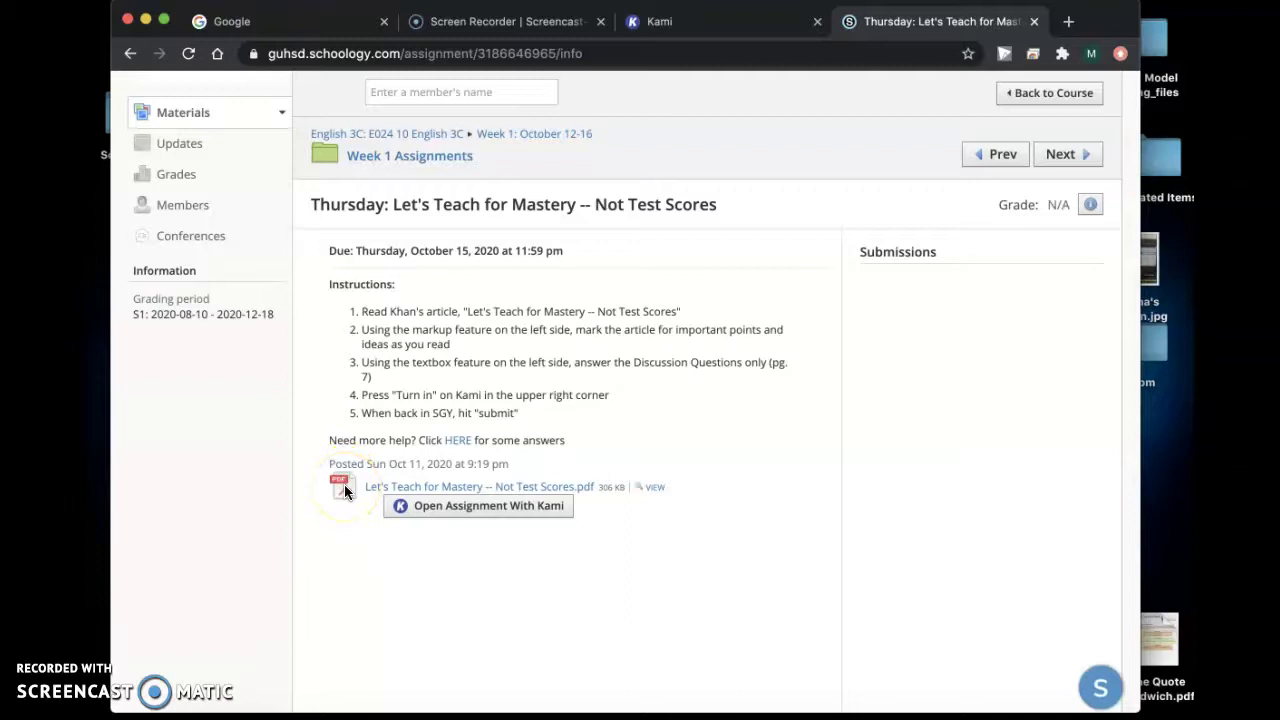
{"action": "left_click", "coordinate": [434, 514]}
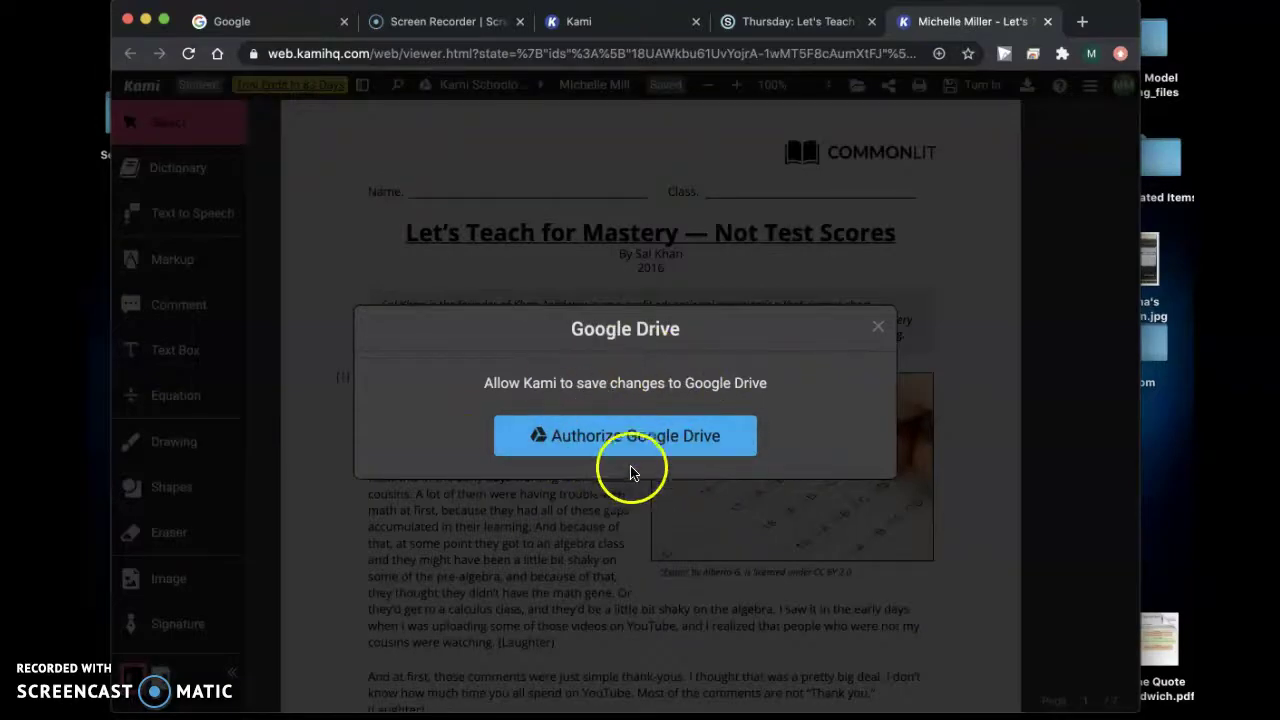
- Authorize Kami to save to Google Drive using the first Google account
{"action": "left_click", "coordinate": [639, 447]}
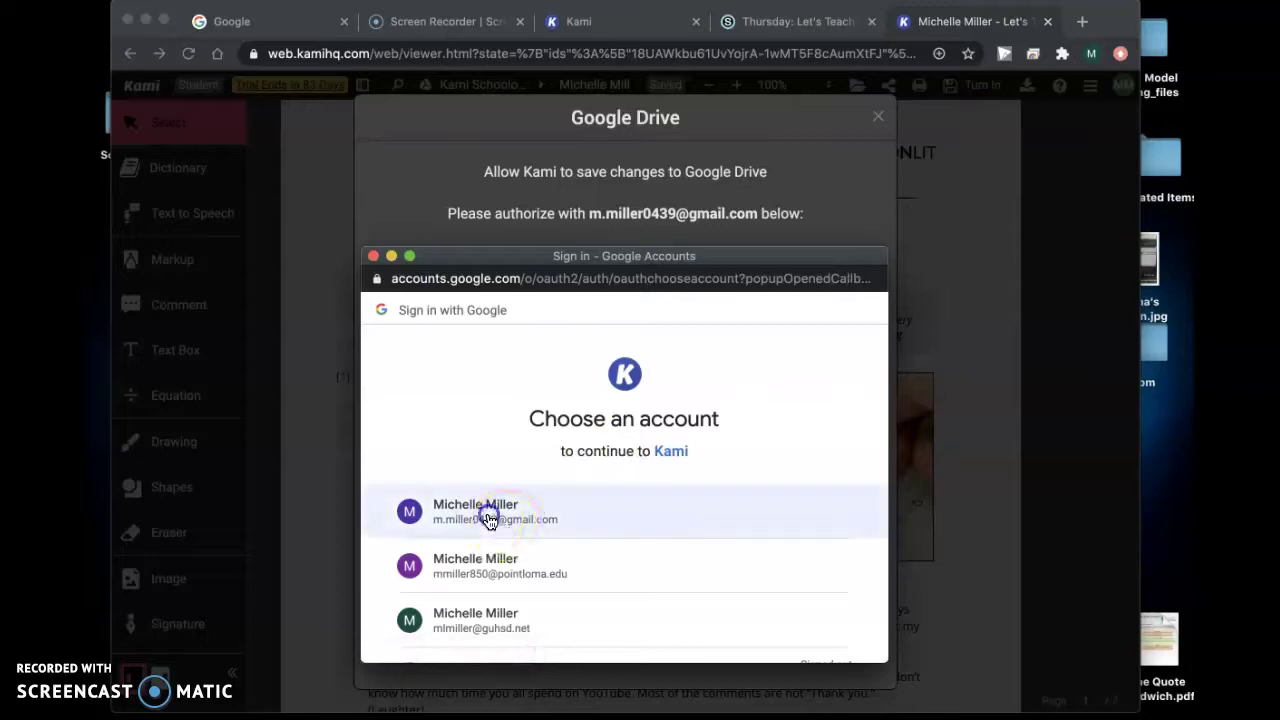
{"action": "left_click", "coordinate": [486, 517]}
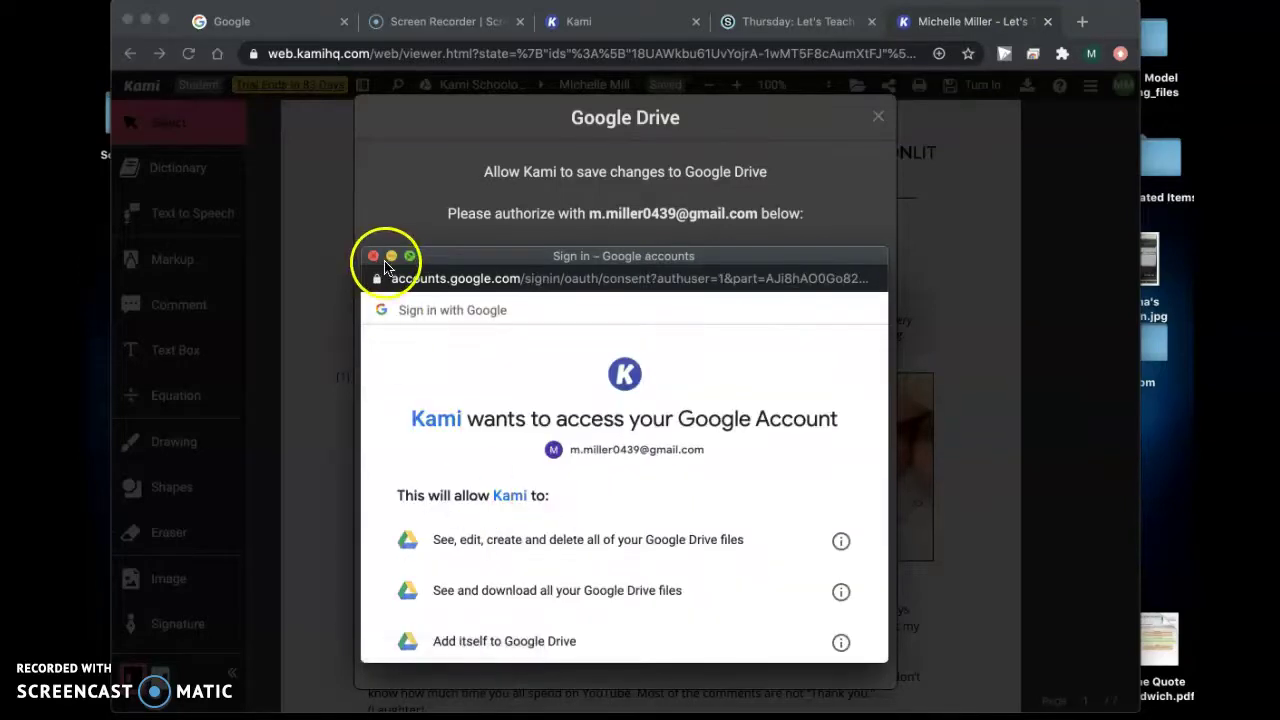
{"action": "scroll", "coordinate": [546, 449], "scroll_direction": "down", "scroll_amount": 5}
{"action": "left_click", "coordinate": [812, 543]}
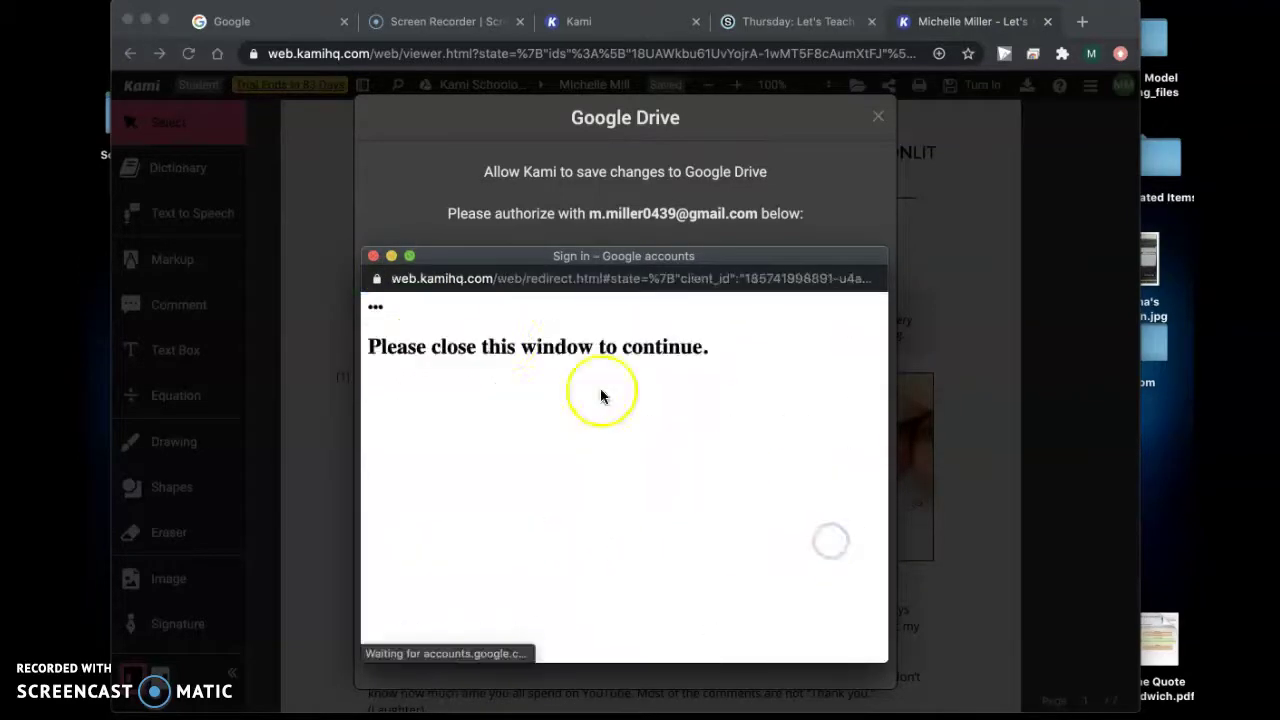
{"action": "scroll", "coordinate": [466, 390], "scroll_direction": "down", "scroll_amount": 1}
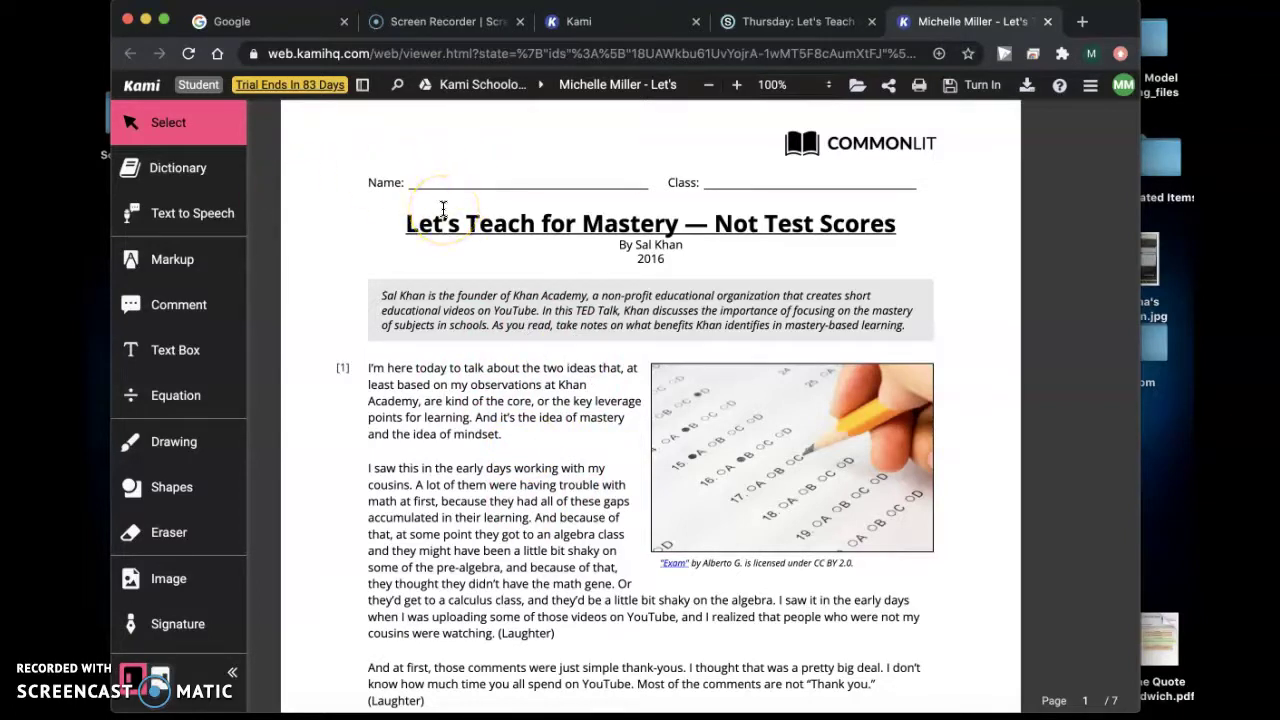
- Select the Text Highlighter with yellow as the highlight colour
{"action": "left_click", "coordinate": [171, 259]}
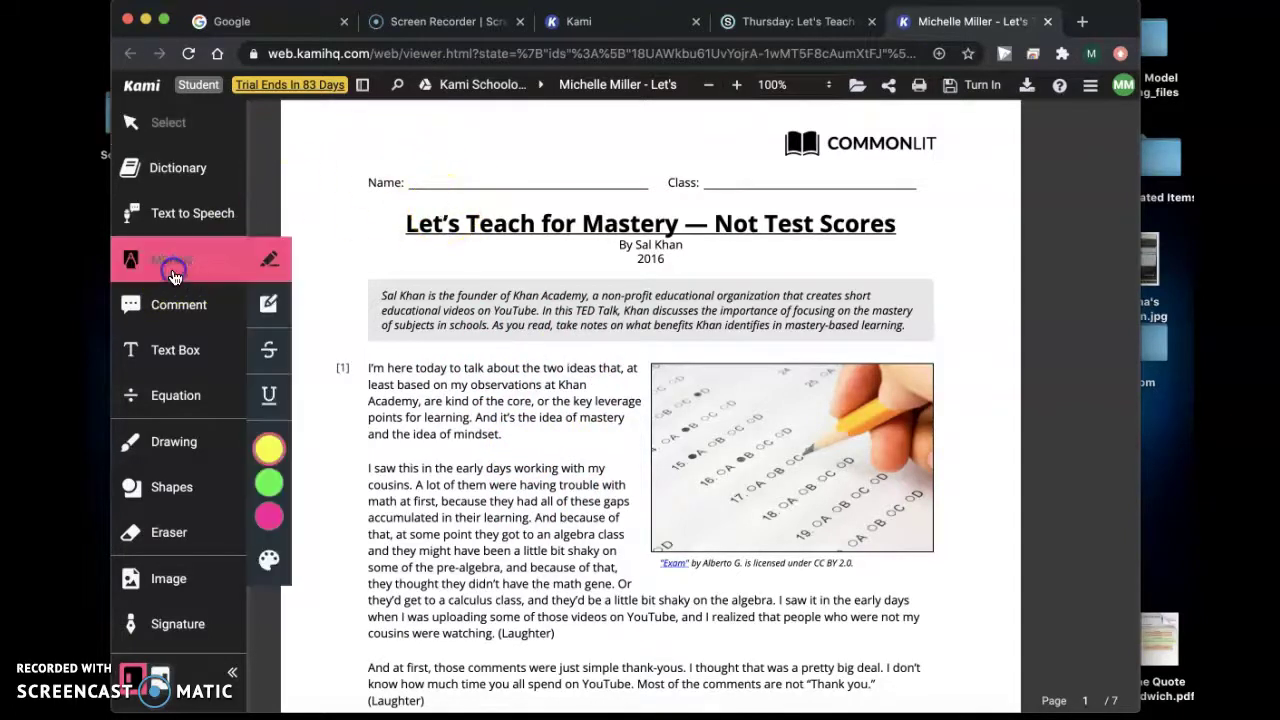
{"action": "left_click", "coordinate": [266, 262]}
{"action": "mouse_move", "coordinate": [268, 449]}
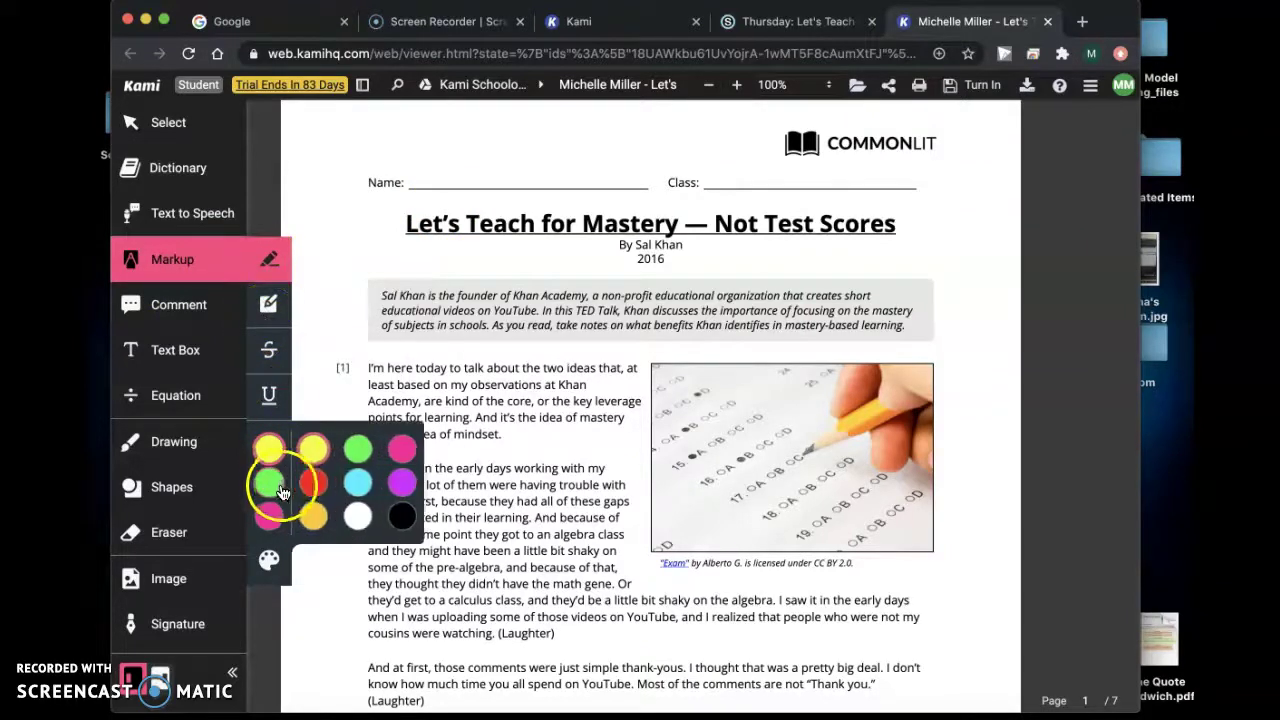
{"action": "left_click", "coordinate": [310, 456]}
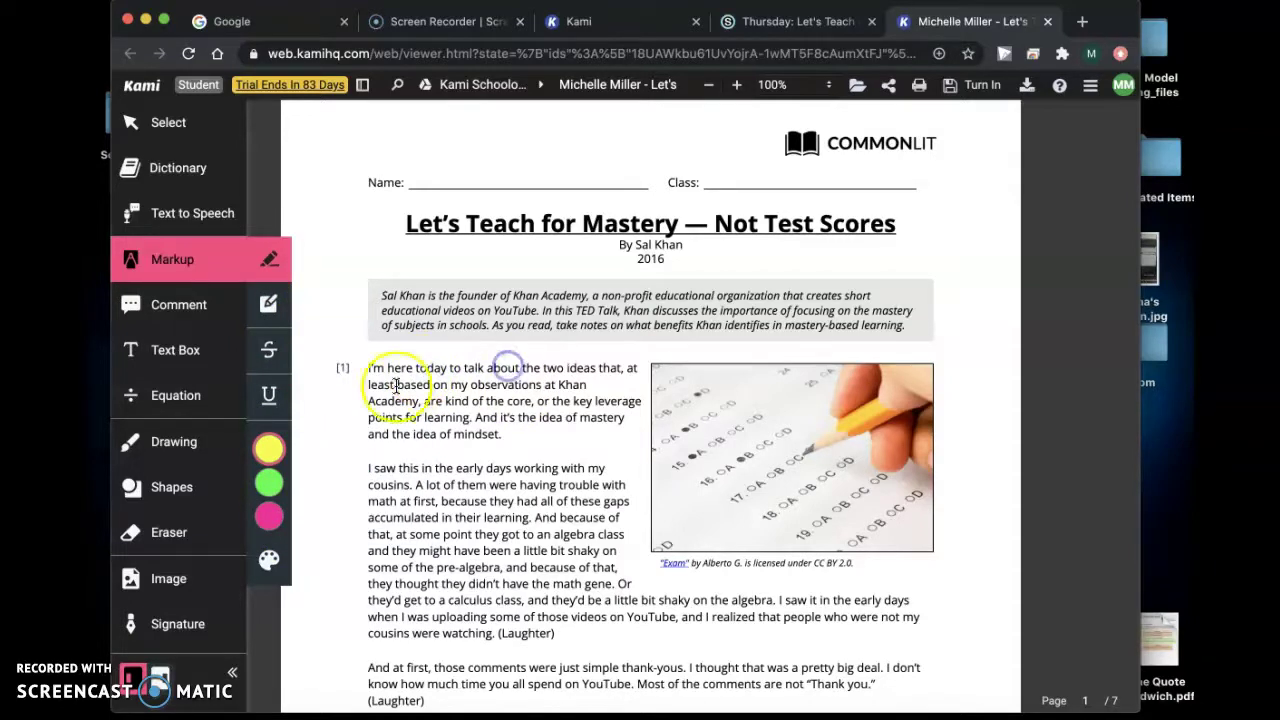
{"action": "left_click", "coordinate": [269, 258]}
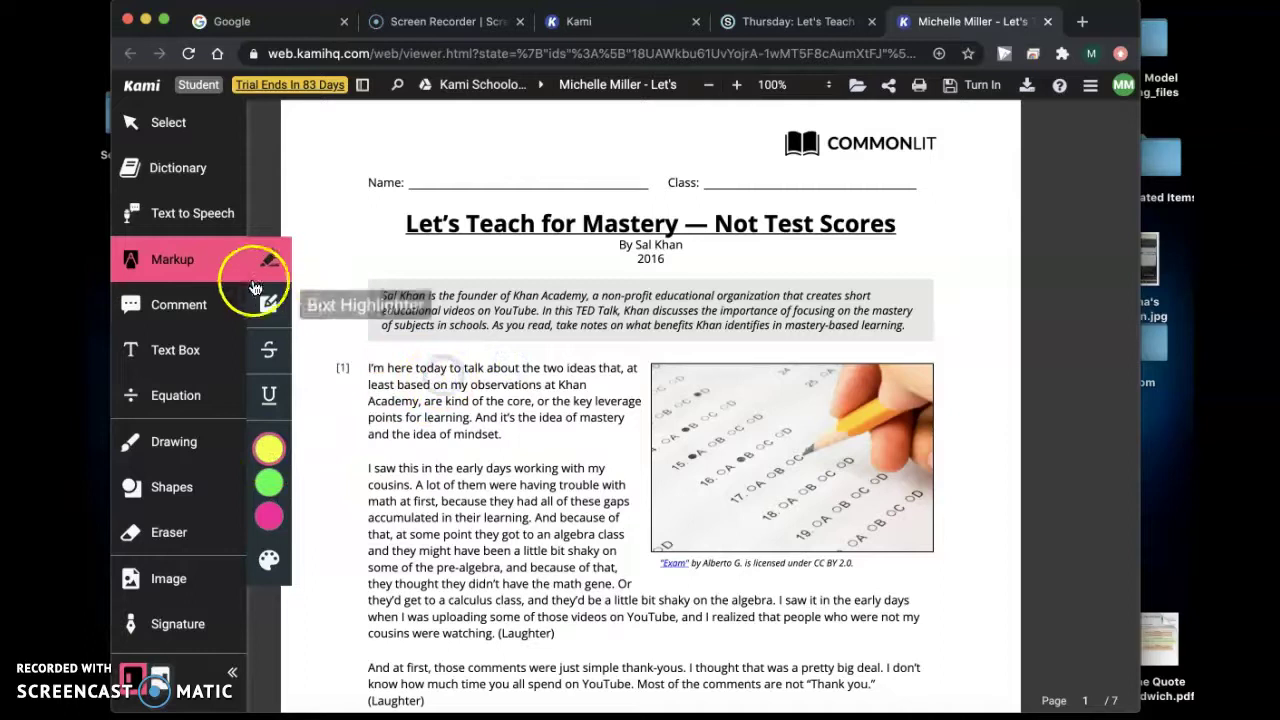
- Highlight 'on my observations' in paragraph 1, then delete that test highlight
{"action": "left_click", "coordinate": [437, 420]}
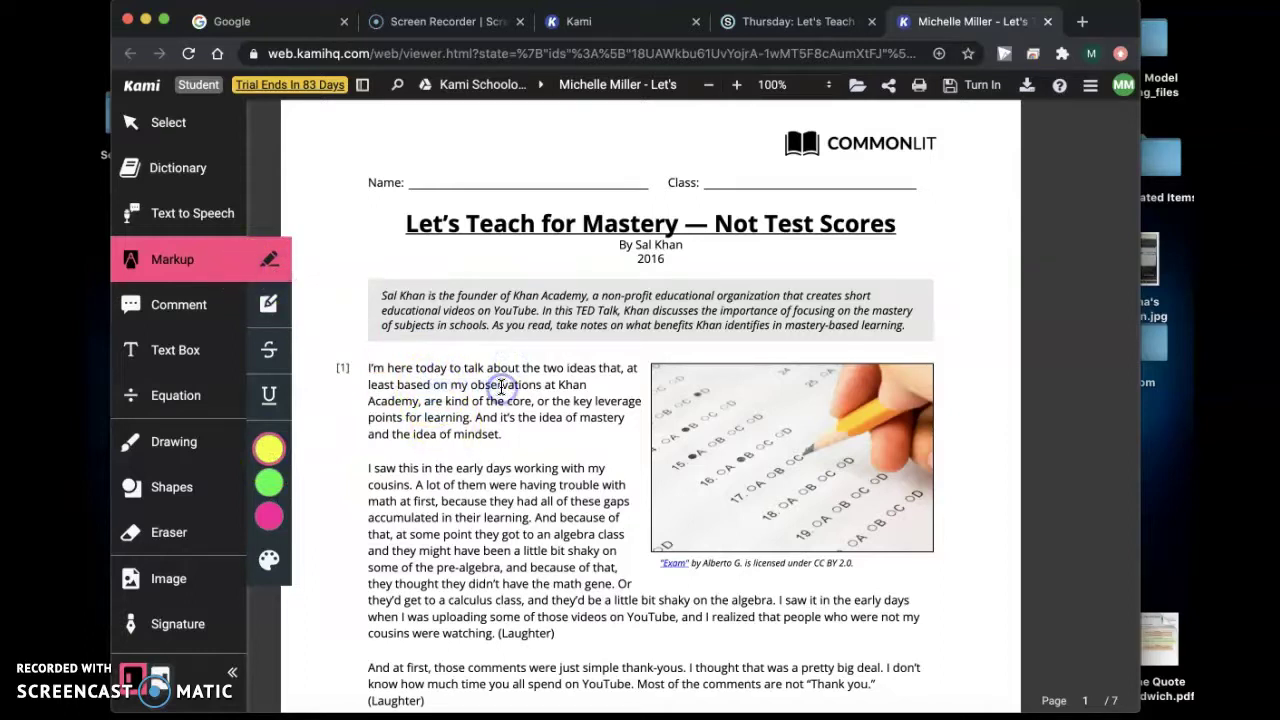
{"action": "left_click_drag", "start_coordinate": [501, 387], "coordinate": [501, 390]}
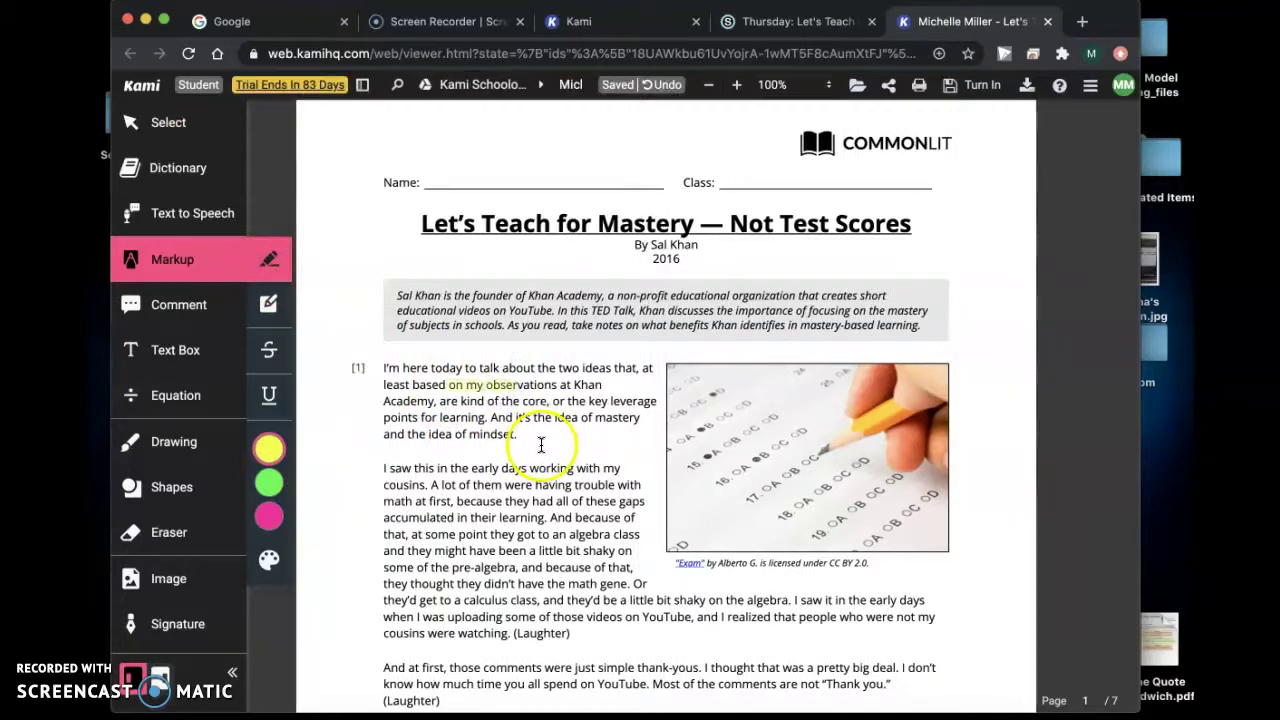
{"action": "left_click", "coordinate": [501, 386]}
{"action": "left_click", "coordinate": [604, 338]}
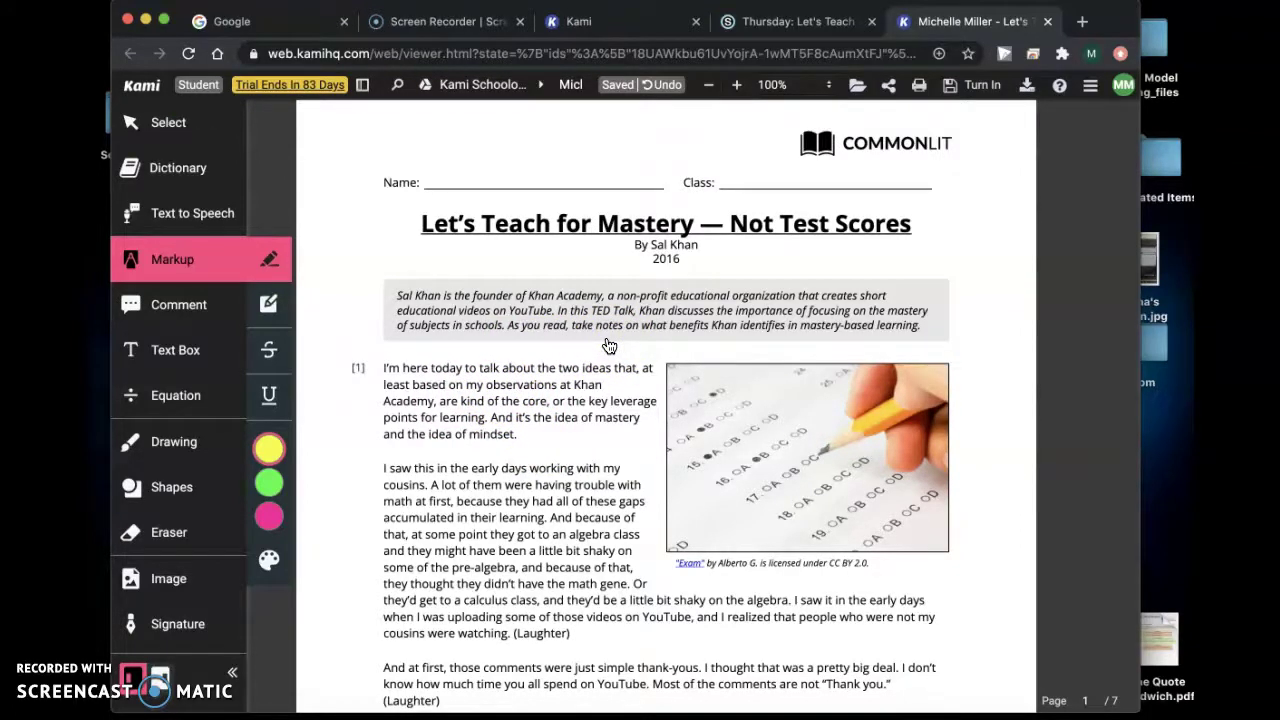
{"action": "left_click", "coordinate": [183, 353]}
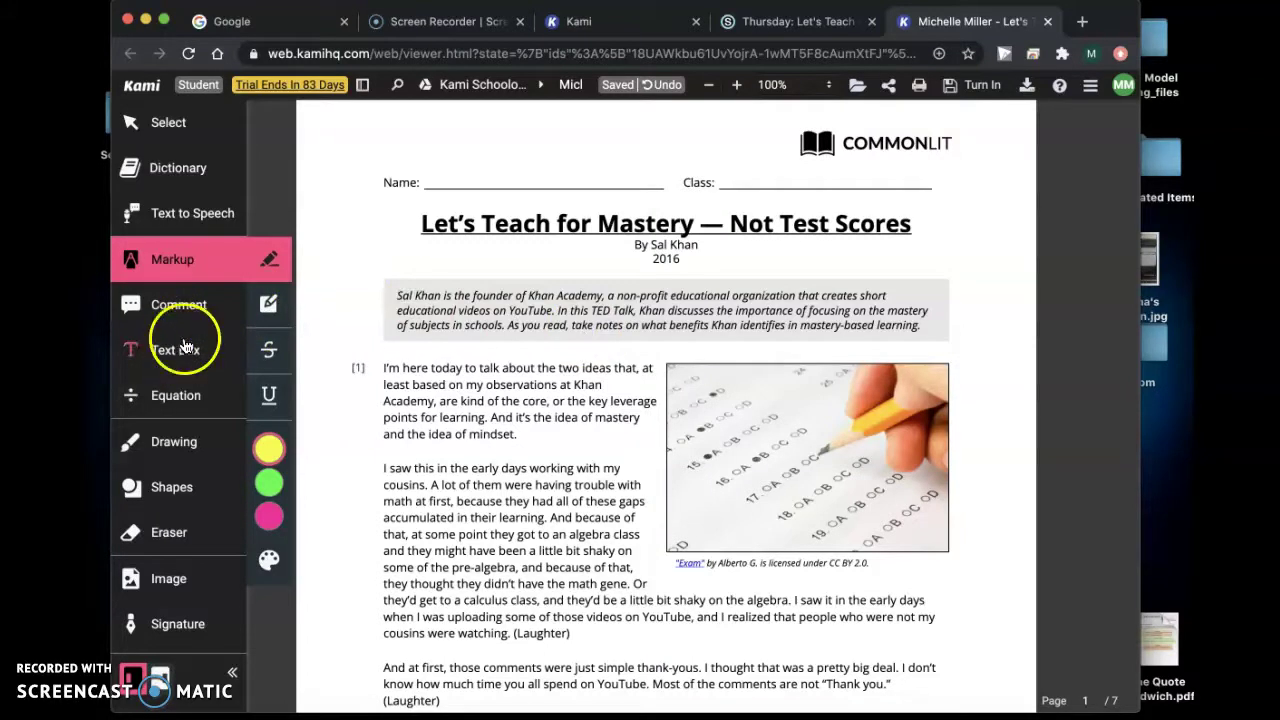
- Add text boxes with the person's name on the Name line and 'Period 1' on Class
{"action": "left_click", "coordinate": [167, 350]}
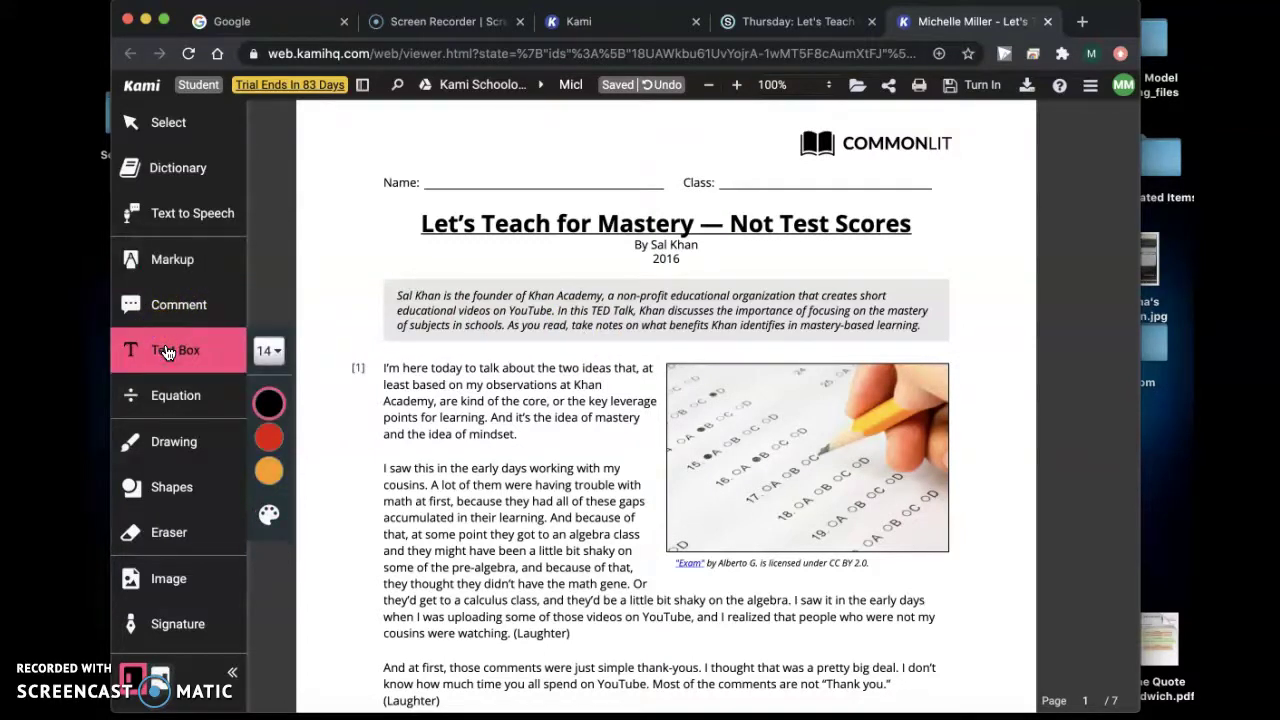
{"action": "left_click", "coordinate": [165, 343]}
{"action": "left_click", "coordinate": [446, 182]}
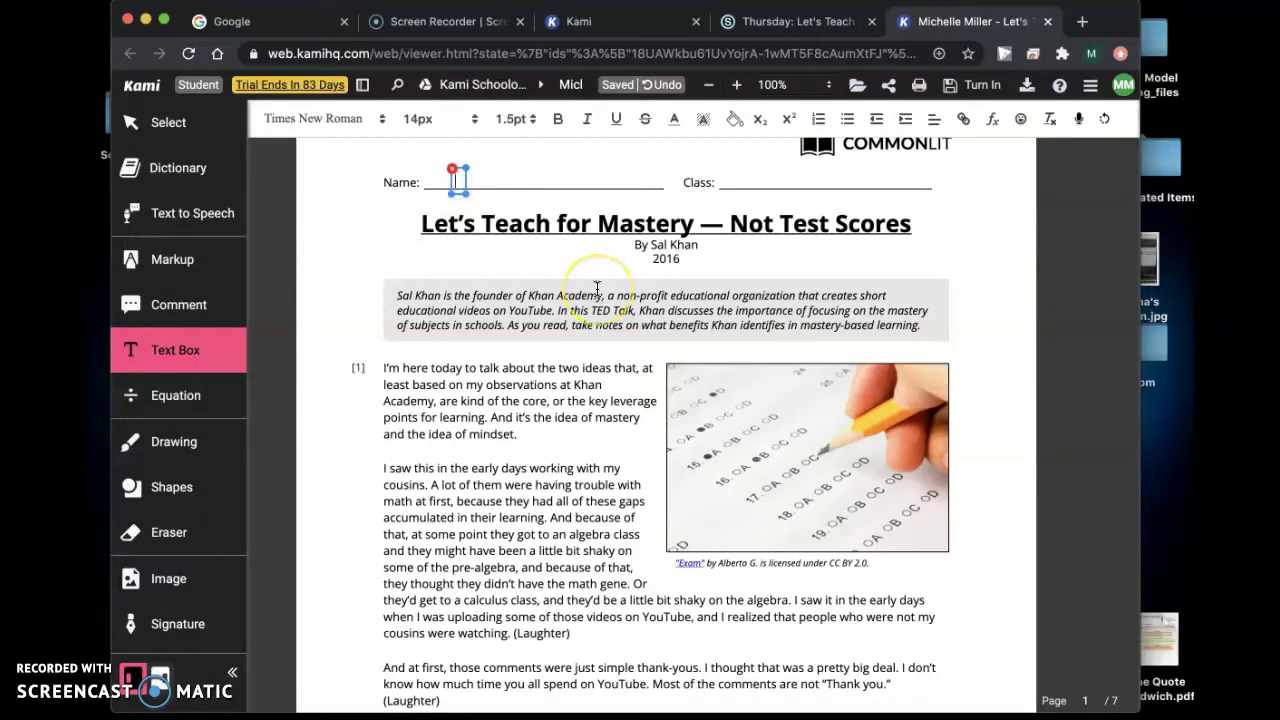
{"action": "type", "text": "Ms. Miller"}
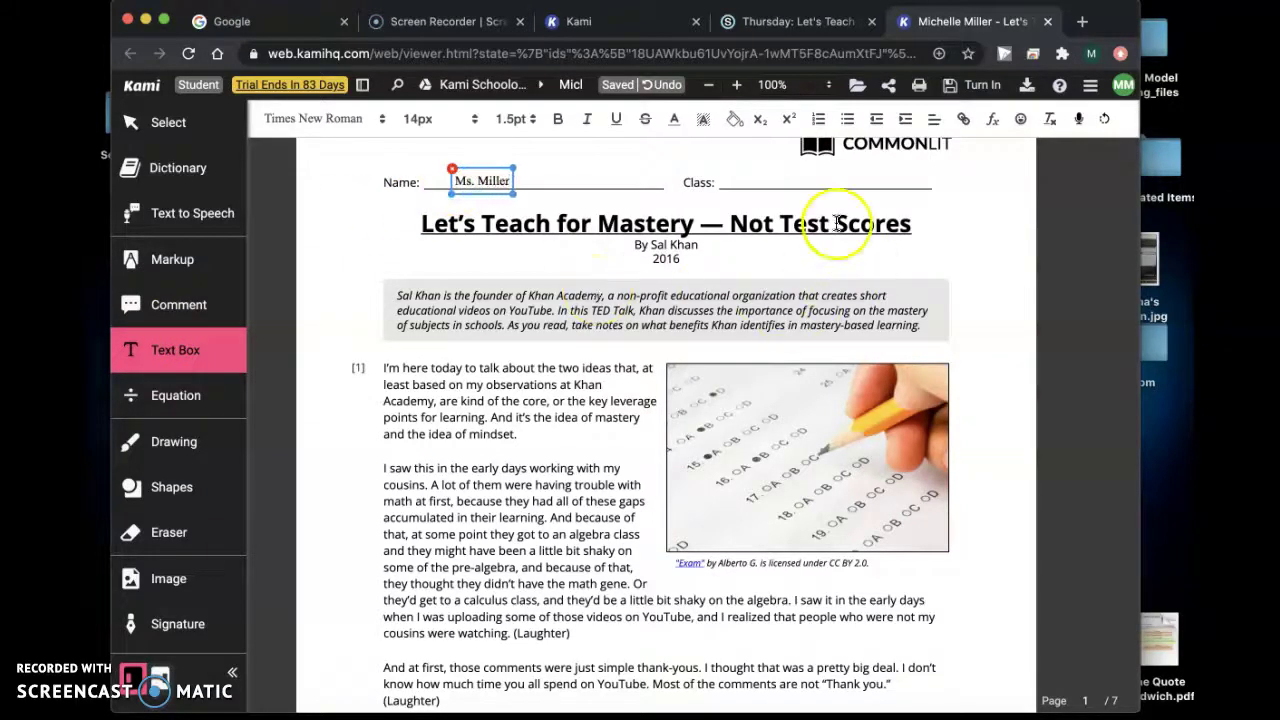
{"action": "left_click", "coordinate": [799, 181]}
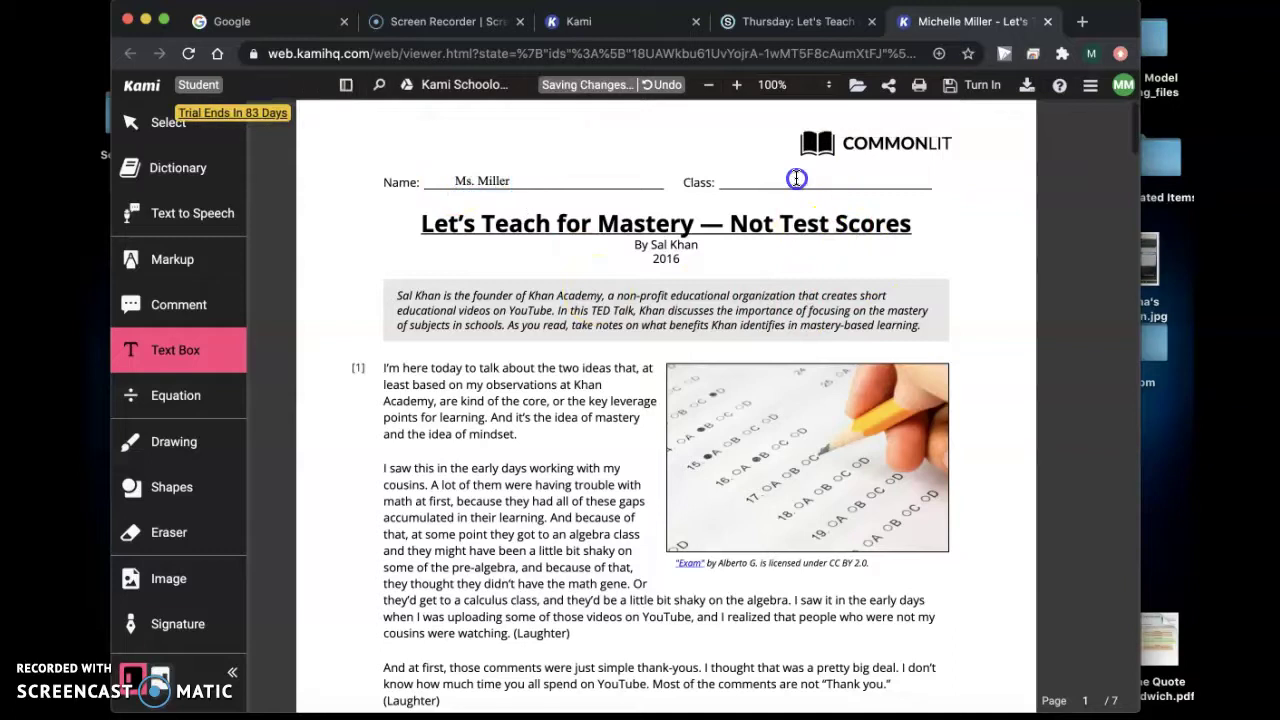
{"action": "left_click", "coordinate": [185, 352]}
{"action": "left_click", "coordinate": [741, 181]}
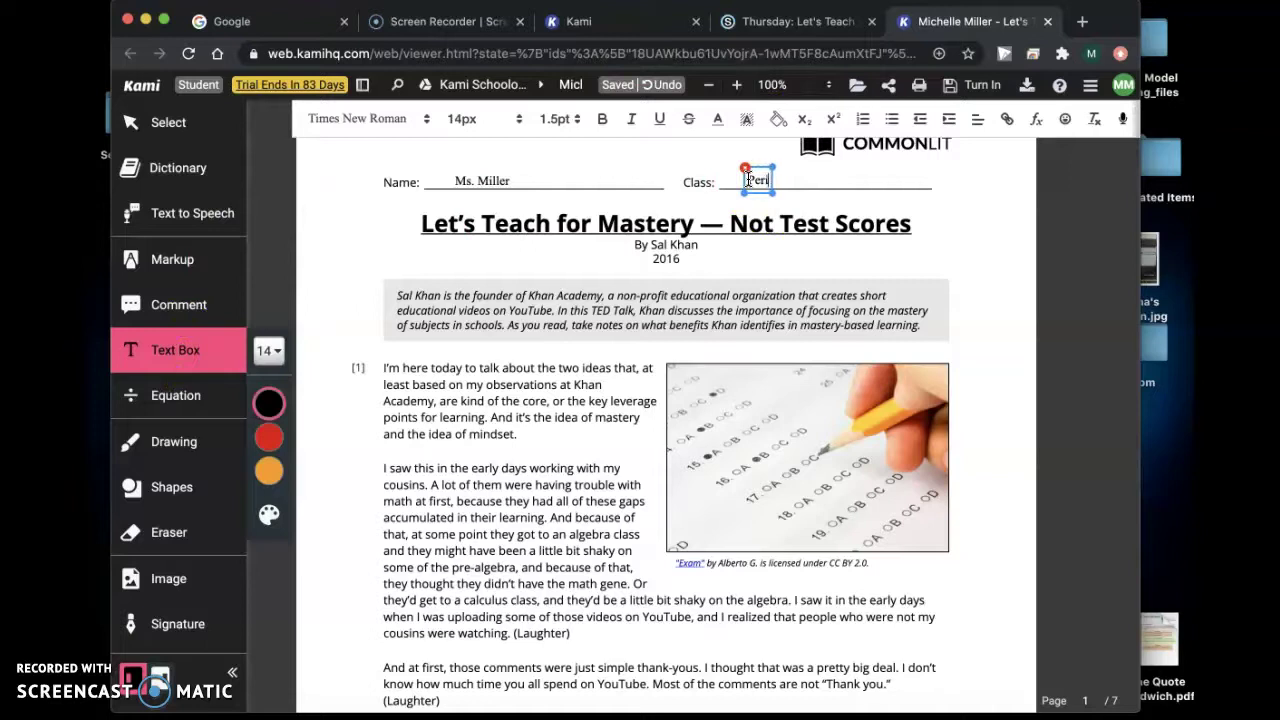
{"action": "left_click", "coordinate": [549, 405]}
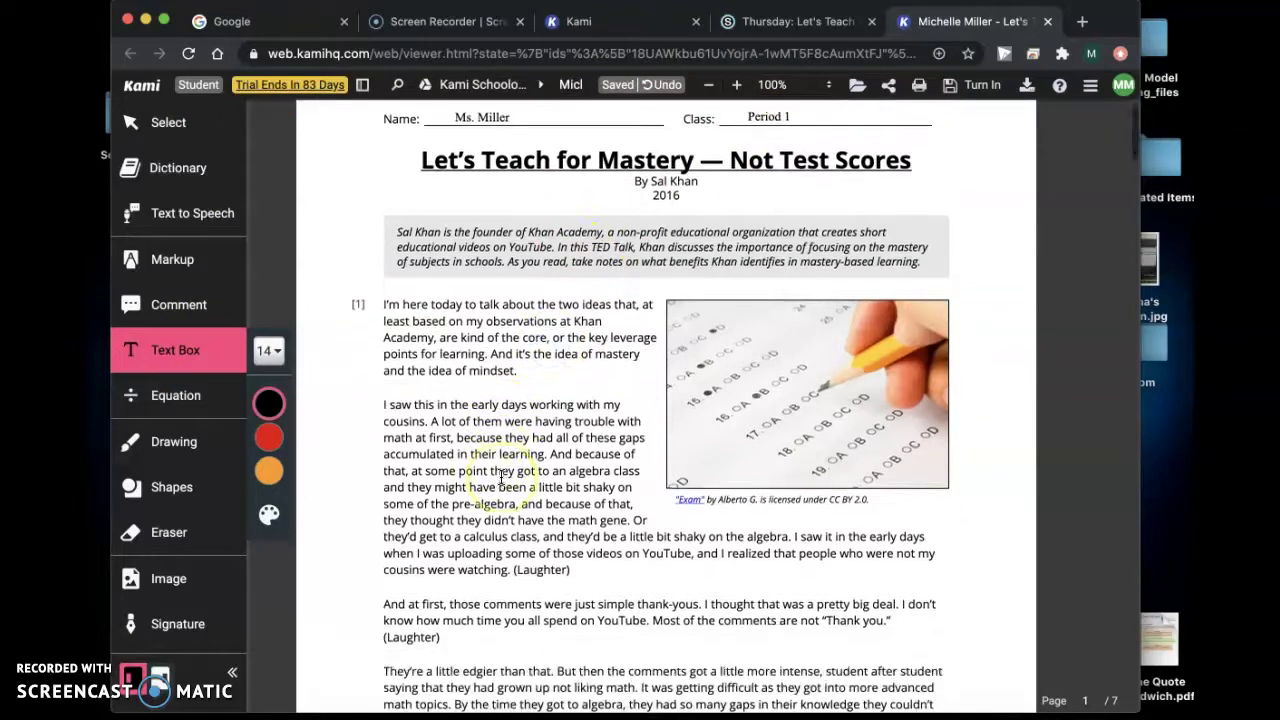
- Scroll through the article's pages down to the page 5 questions
{"action": "scroll", "coordinate": [501, 478], "scroll_direction": "down", "scroll_amount": 1}
{"action": "scroll", "coordinate": [501, 478], "scroll_direction": "down", "scroll_amount": 9}
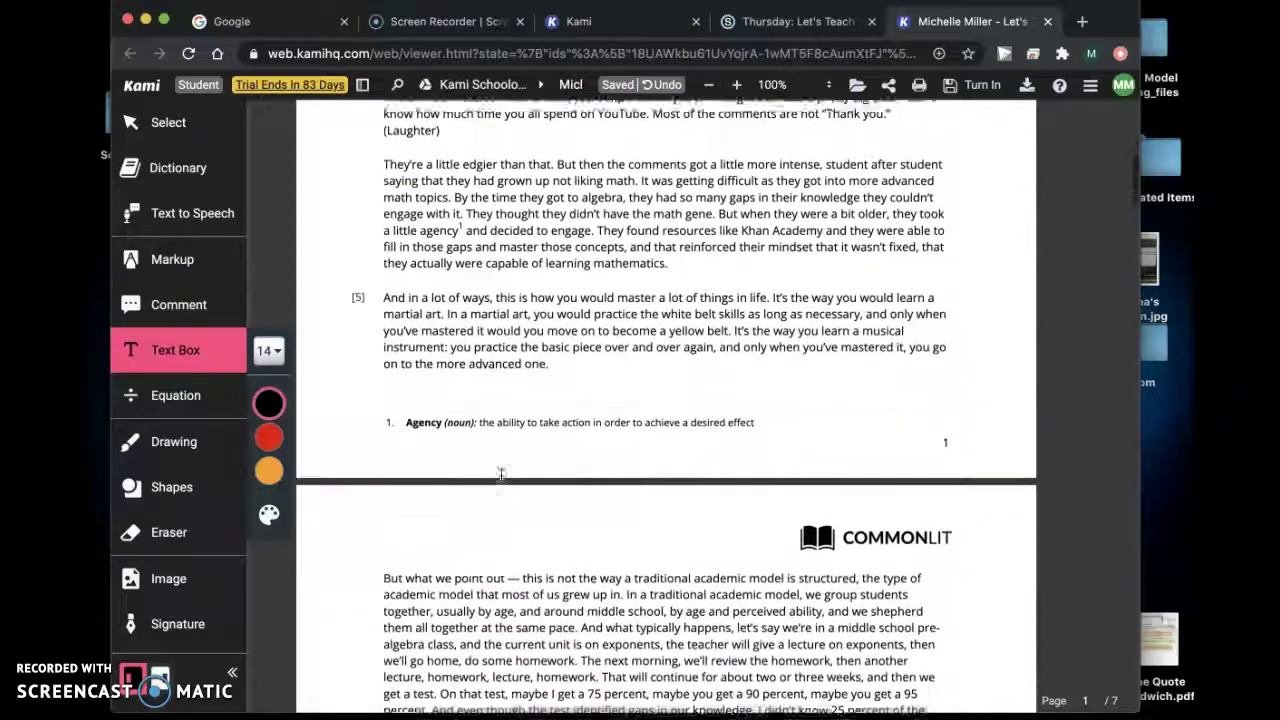
{"action": "scroll", "coordinate": [501, 478], "scroll_direction": "down", "scroll_amount": 3}
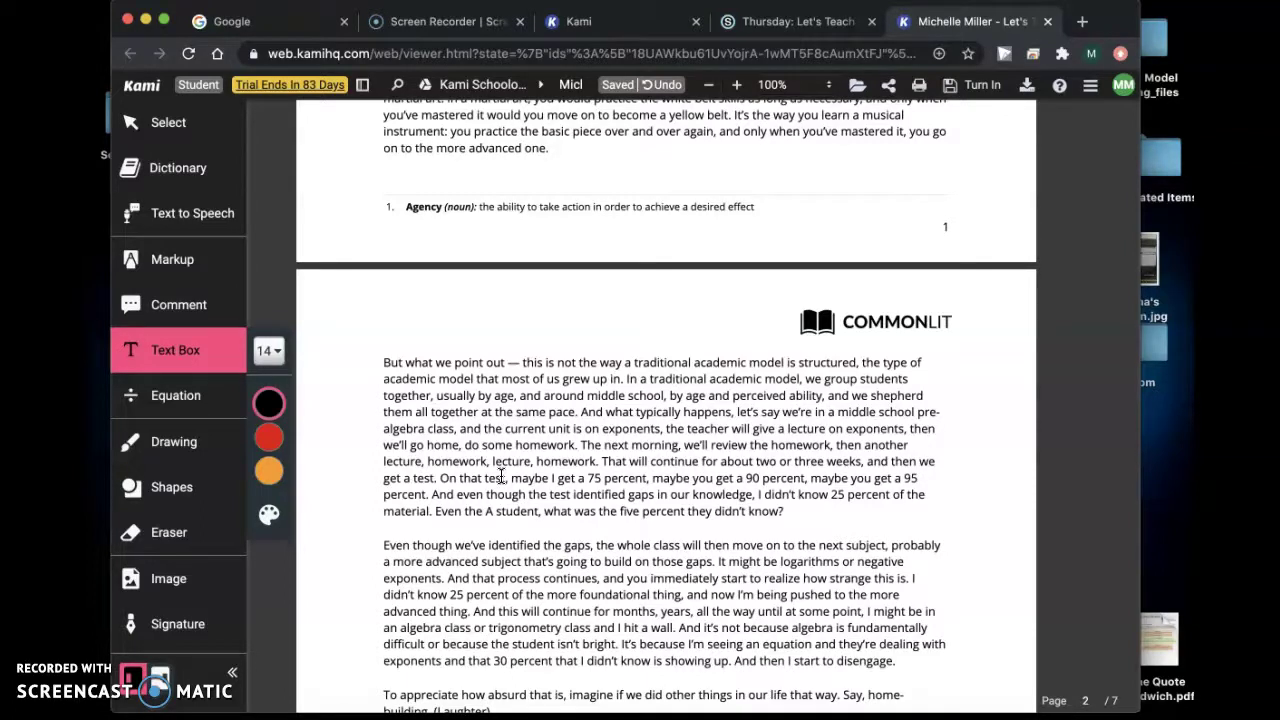
{"action": "scroll", "coordinate": [500, 477], "scroll_direction": "down", "scroll_amount": 10}
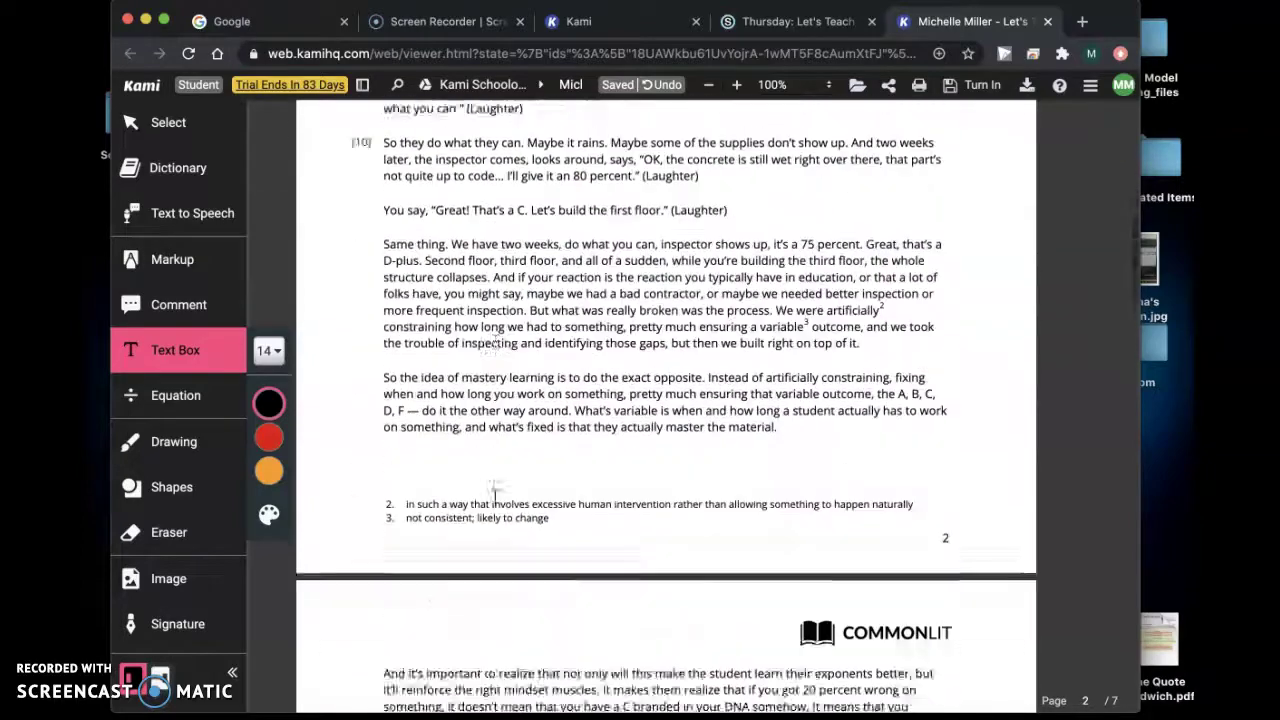
{"action": "scroll", "coordinate": [495, 495], "scroll_direction": "down", "scroll_amount": 10}
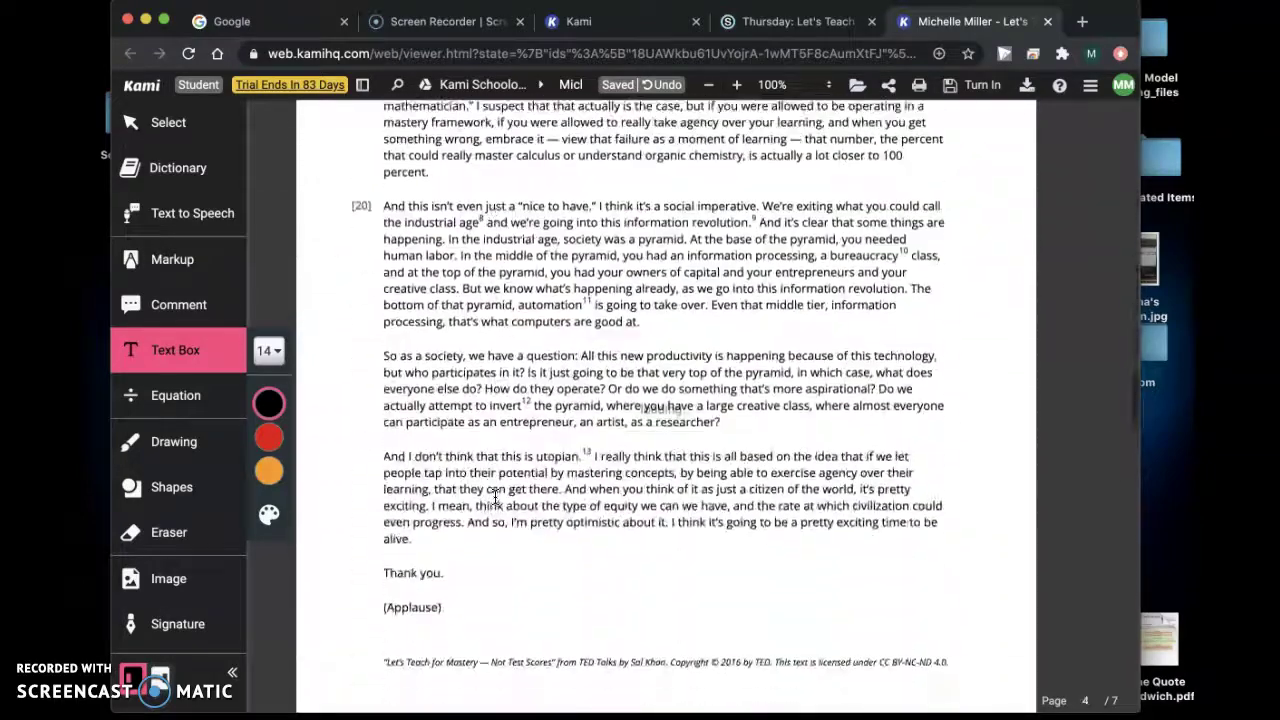
{"action": "scroll", "coordinate": [495, 497], "scroll_direction": "down", "scroll_amount": 5}
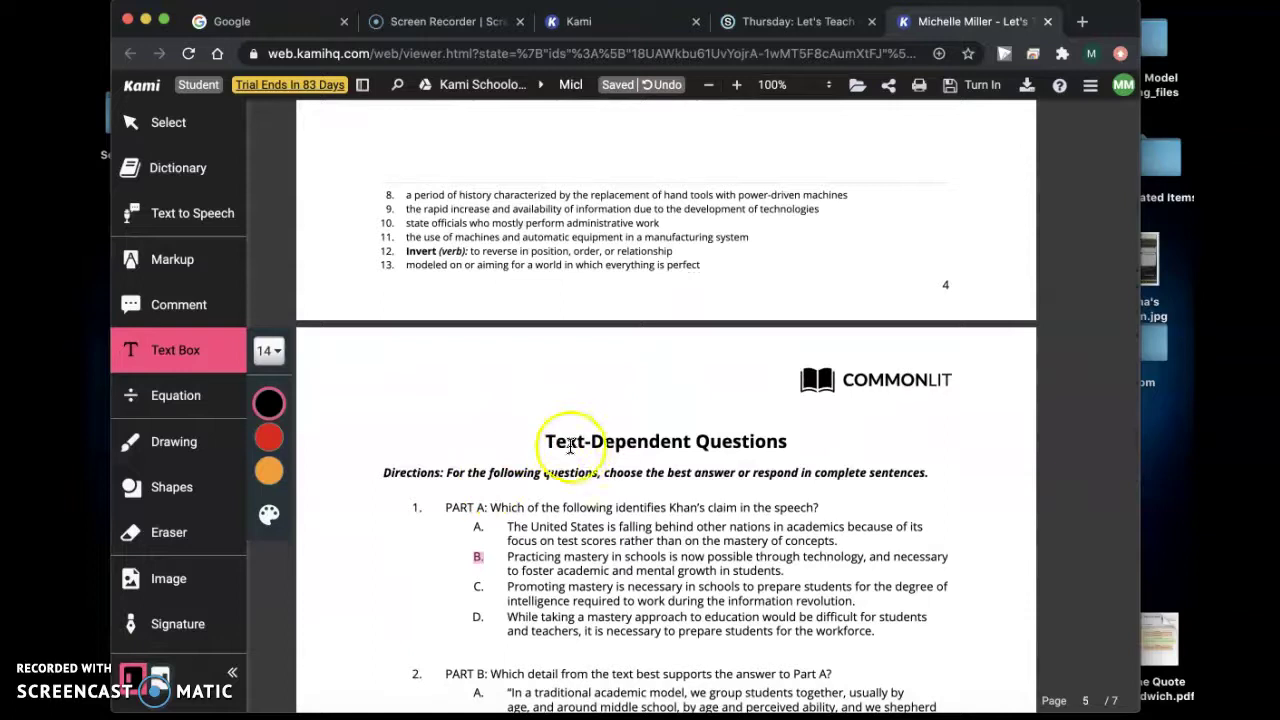
- Discard empty text boxes at page 5 answer B and continue to page 7's Discussion Questions
{"action": "left_click_drag", "start_coordinate": [486, 557], "coordinate": [476, 555]}
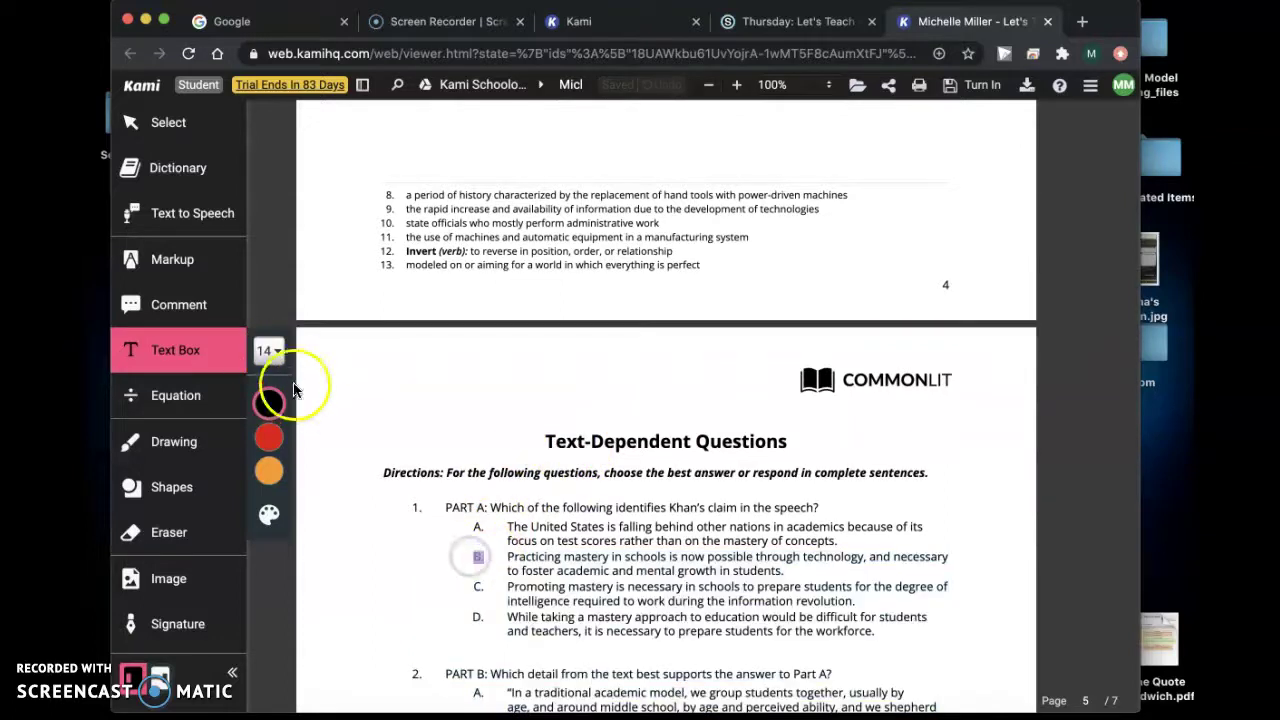
{"action": "left_click", "coordinate": [478, 550]}
{"action": "left_click", "coordinate": [472, 530]}
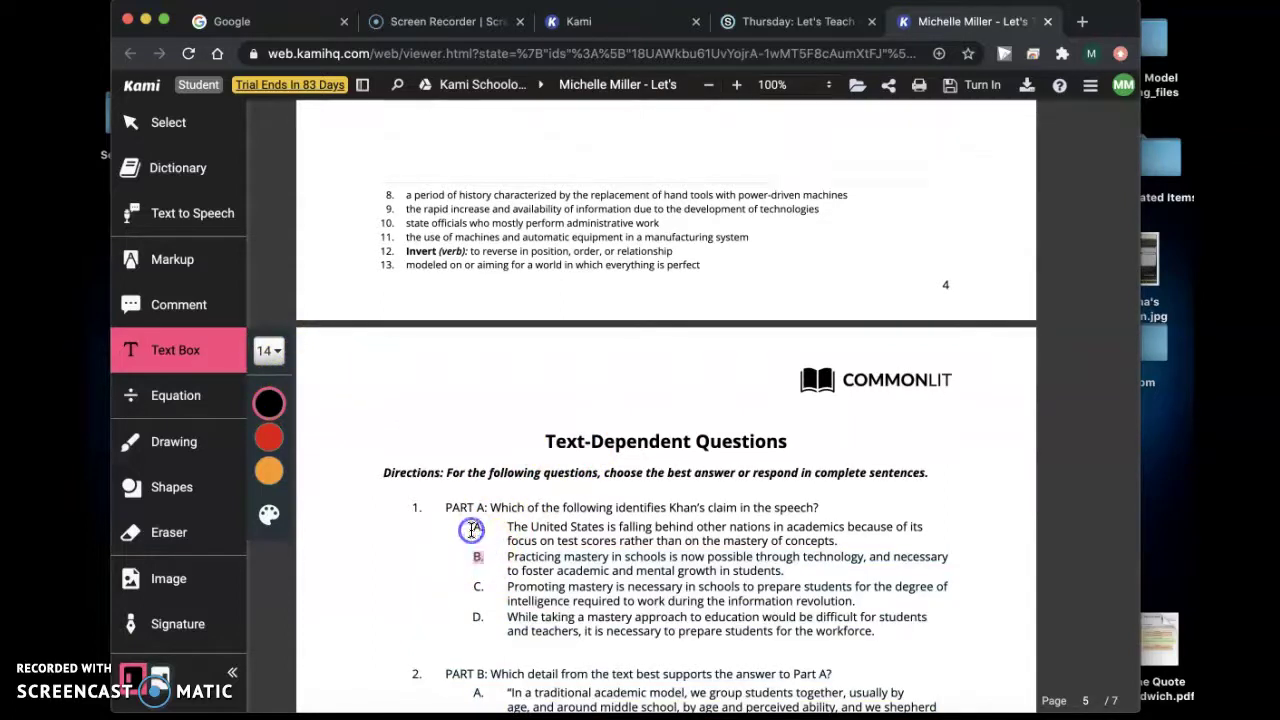
{"action": "left_click", "coordinate": [474, 556]}
{"action": "left_click", "coordinate": [472, 540]}
{"action": "left_click", "coordinate": [478, 563]}
{"action": "scroll", "coordinate": [478, 563], "scroll_direction": "down", "scroll_amount": 3}
{"action": "left_click", "coordinate": [505, 460]}
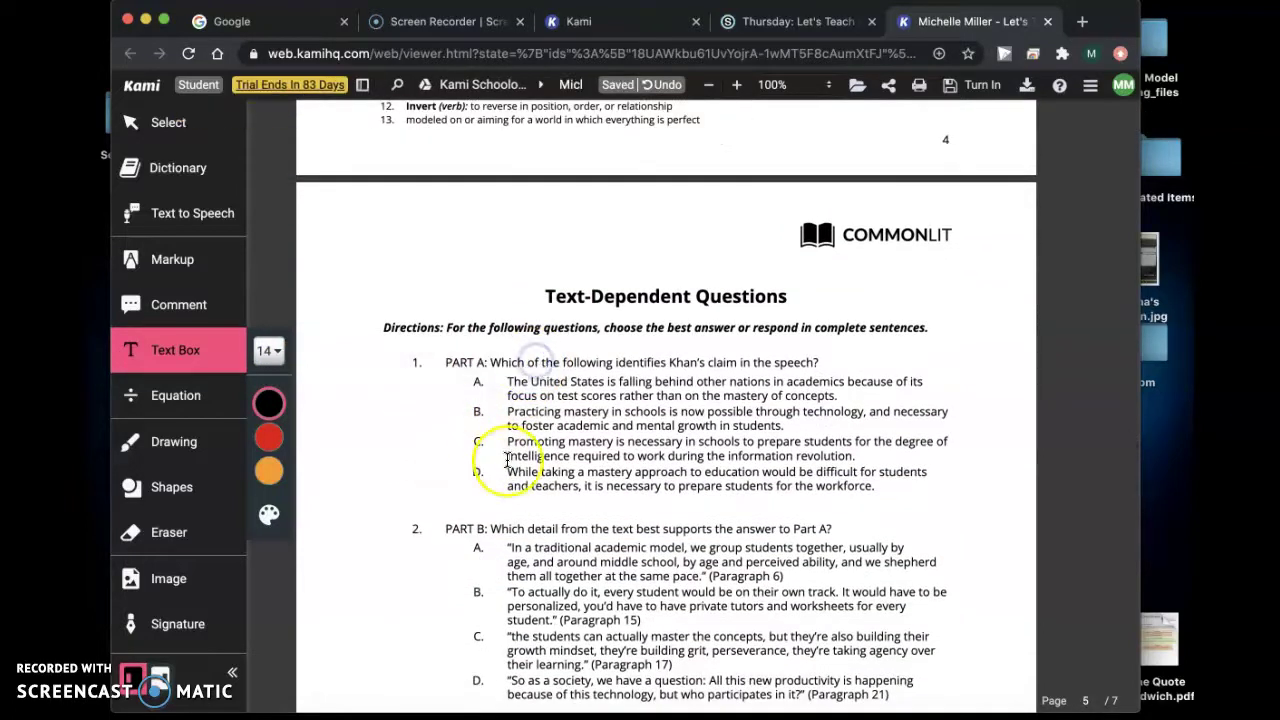
{"action": "scroll", "coordinate": [507, 460], "scroll_direction": "down", "scroll_amount": 15}
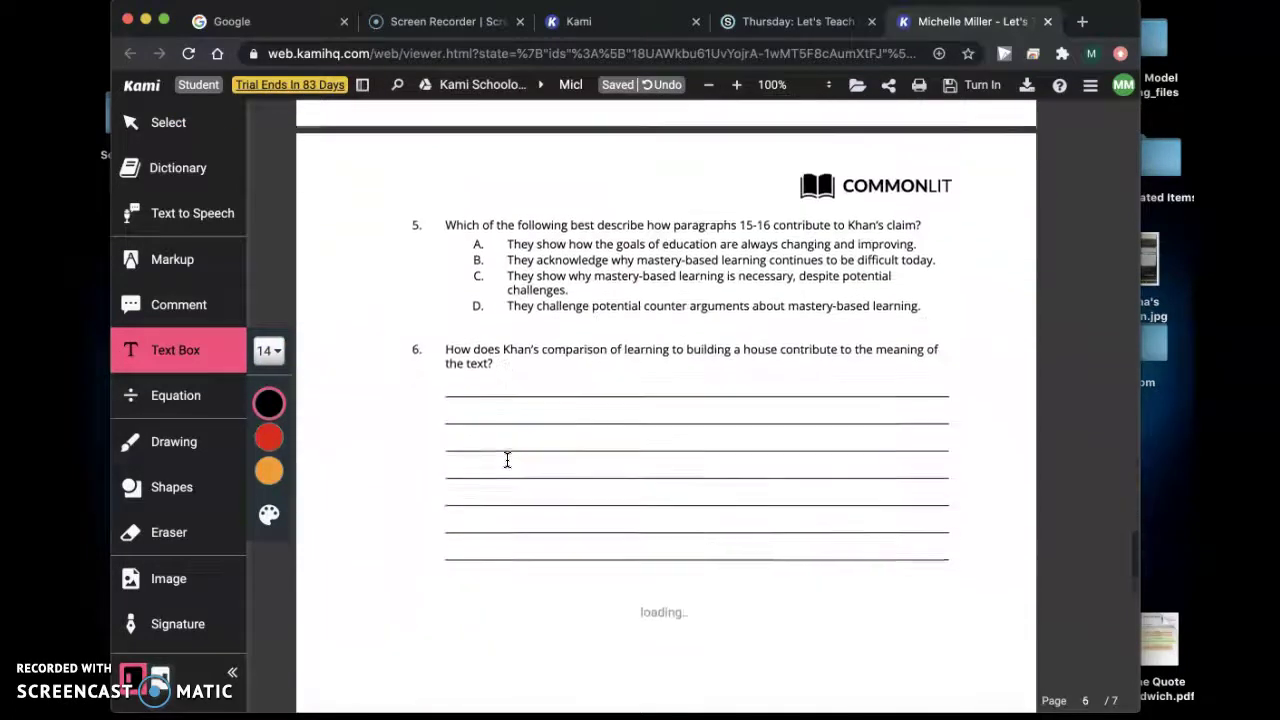
{"action": "scroll", "coordinate": [507, 460], "scroll_direction": "down", "scroll_amount": 10}
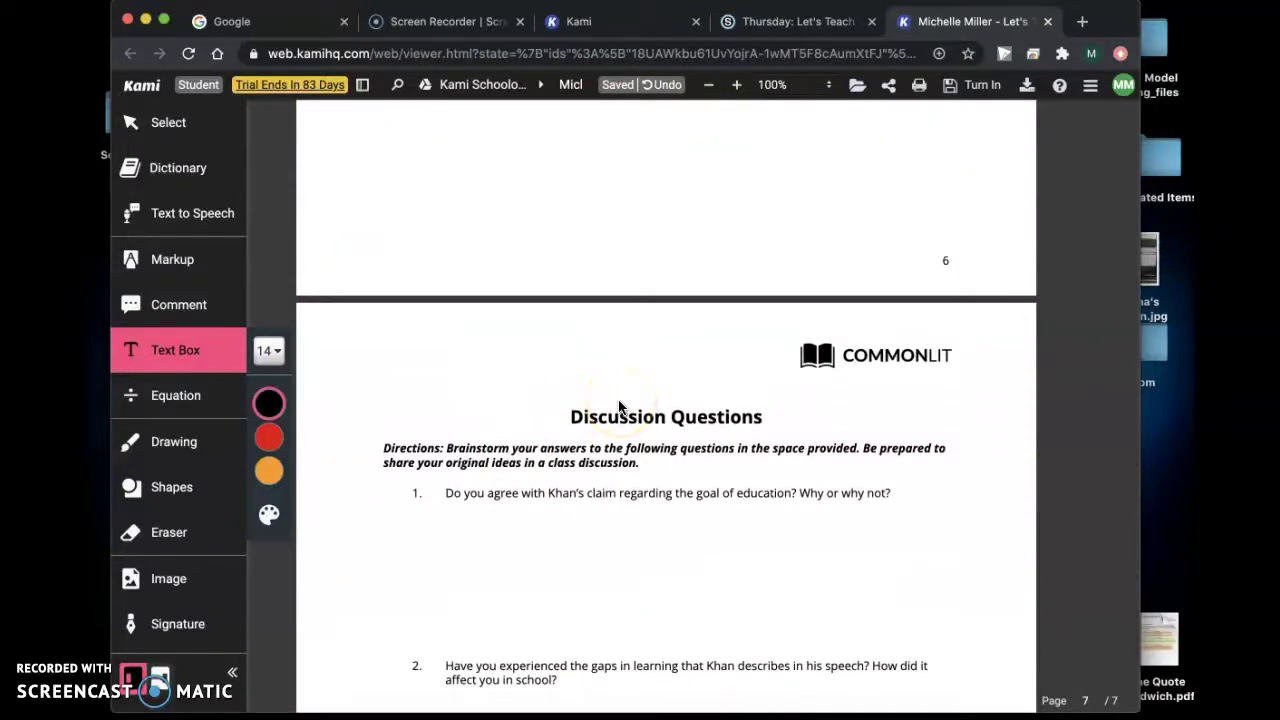
{"action": "scroll", "coordinate": [503, 511], "scroll_direction": "down", "scroll_amount": 2}
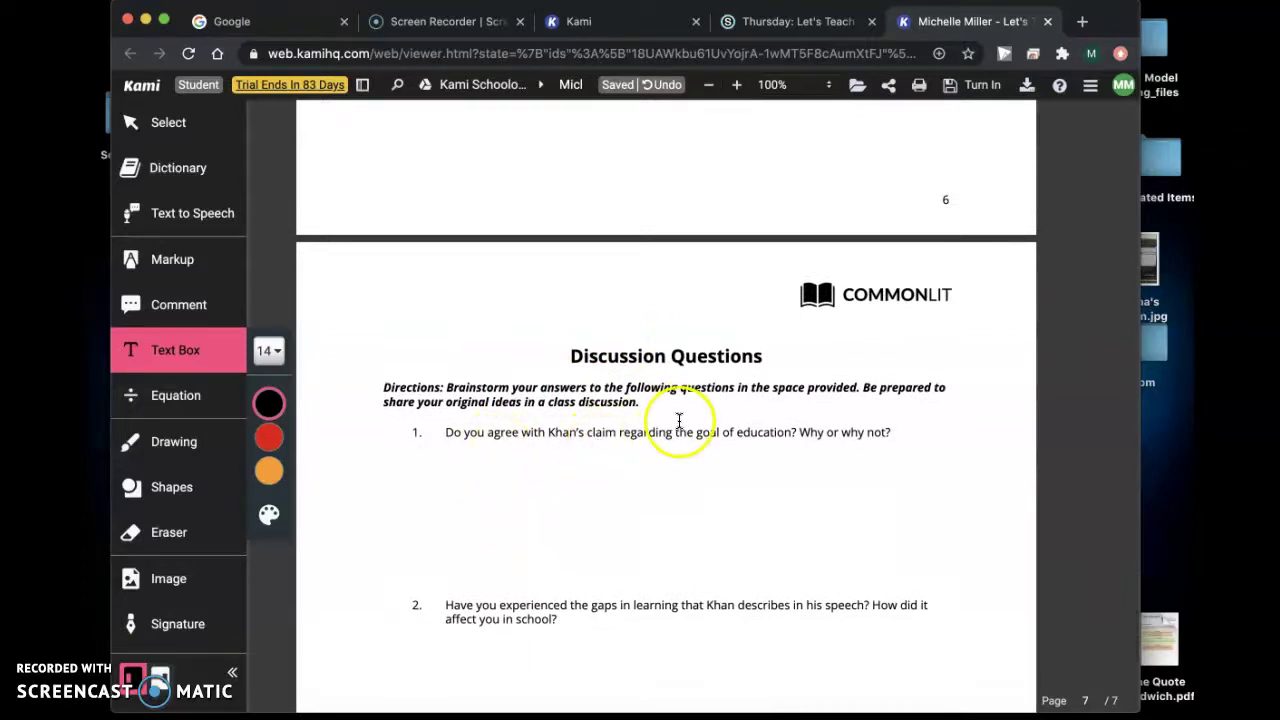
- Add a text box reading 'Yes I agree because....' below discussion question 1
{"action": "left_click", "coordinate": [160, 349]}
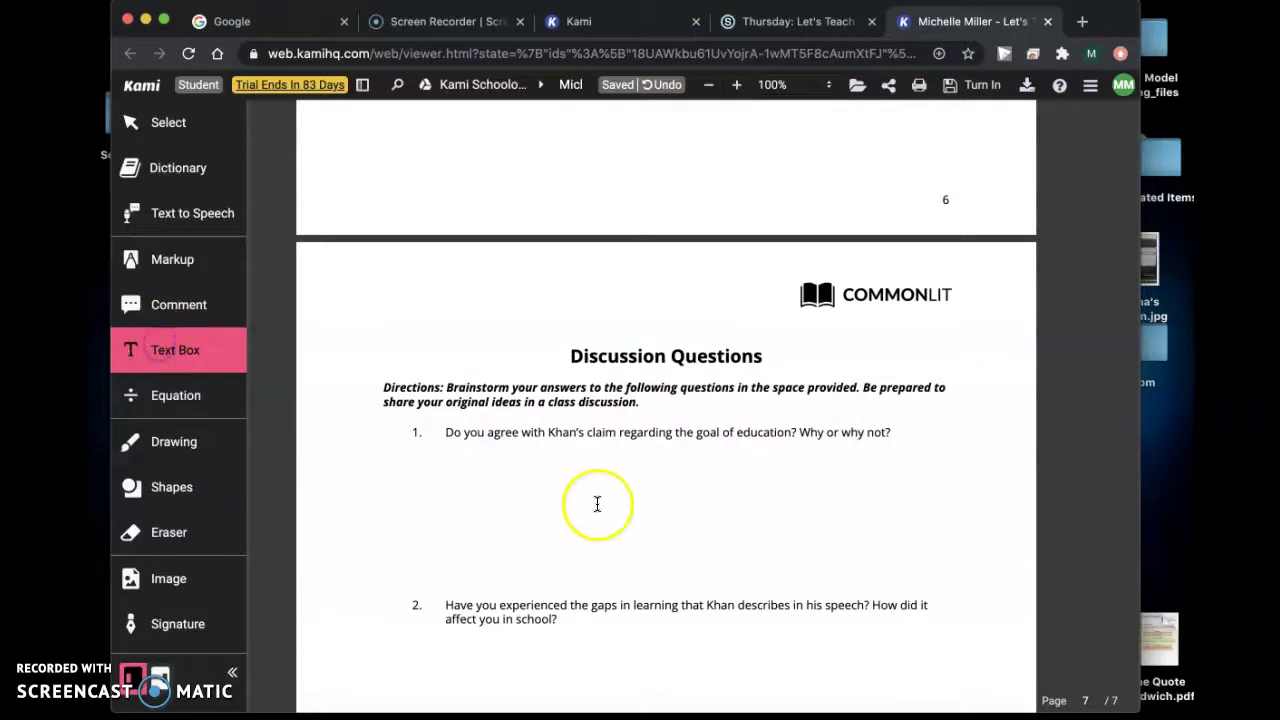
{"action": "left_click", "coordinate": [444, 478]}
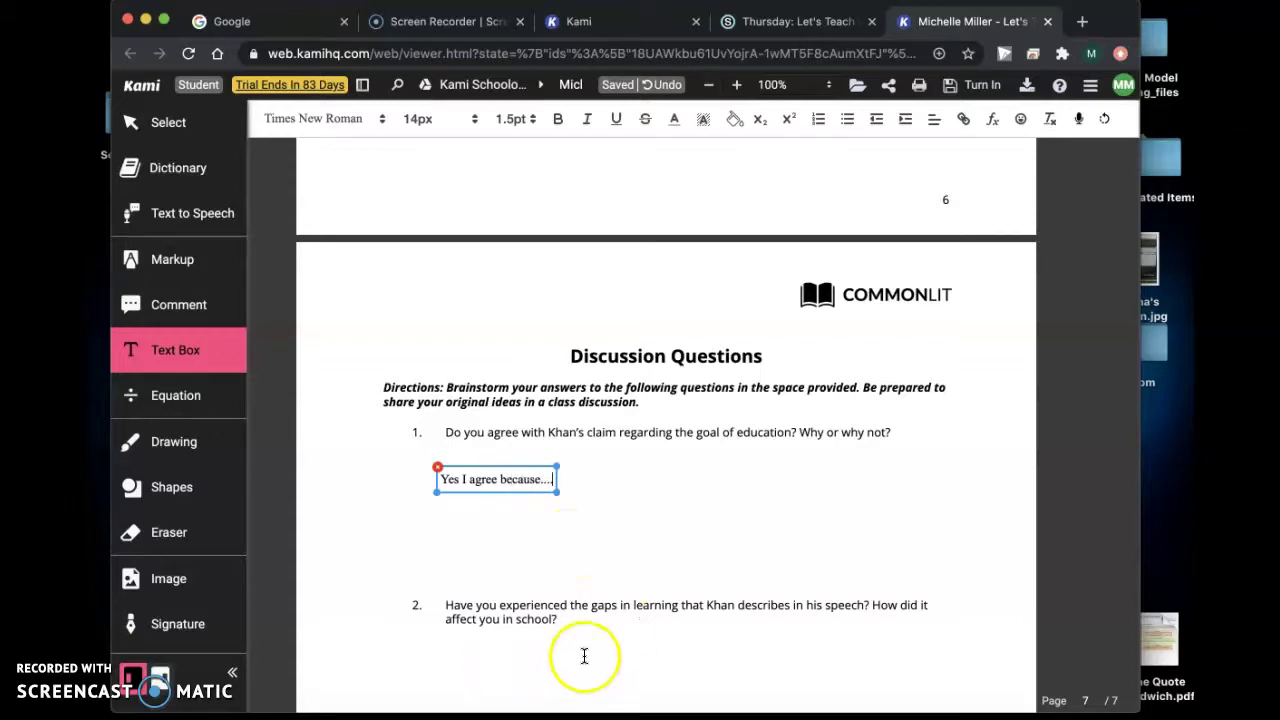
{"action": "scroll", "coordinate": [557, 537], "scroll_direction": "down", "scroll_amount": 5}
{"action": "scroll", "coordinate": [469, 566], "scroll_direction": "down", "scroll_amount": 7}
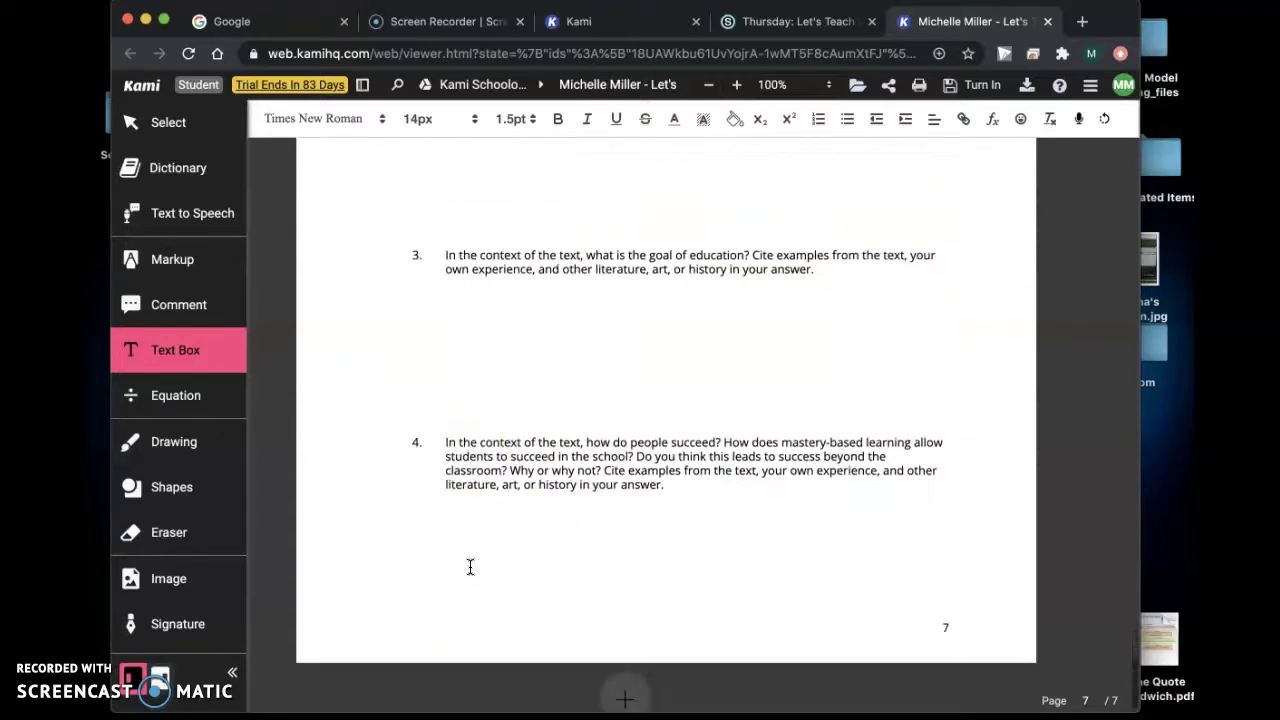
{"action": "scroll", "coordinate": [503, 441], "scroll_direction": "up", "scroll_amount": 6}
{"action": "scroll", "coordinate": [503, 441], "scroll_direction": "up", "scroll_amount": 3}
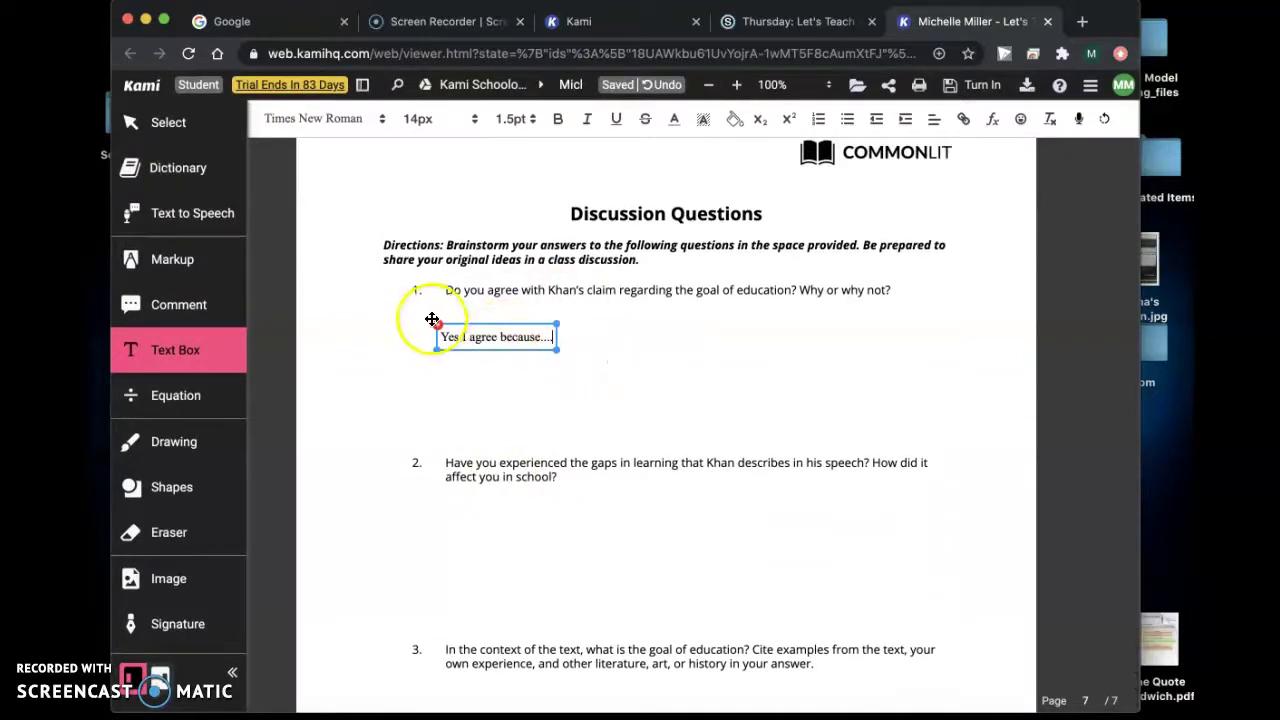
- Turn in the annotated PDF from Kami to the Schoology assignment
{"action": "left_click", "coordinate": [983, 86]}
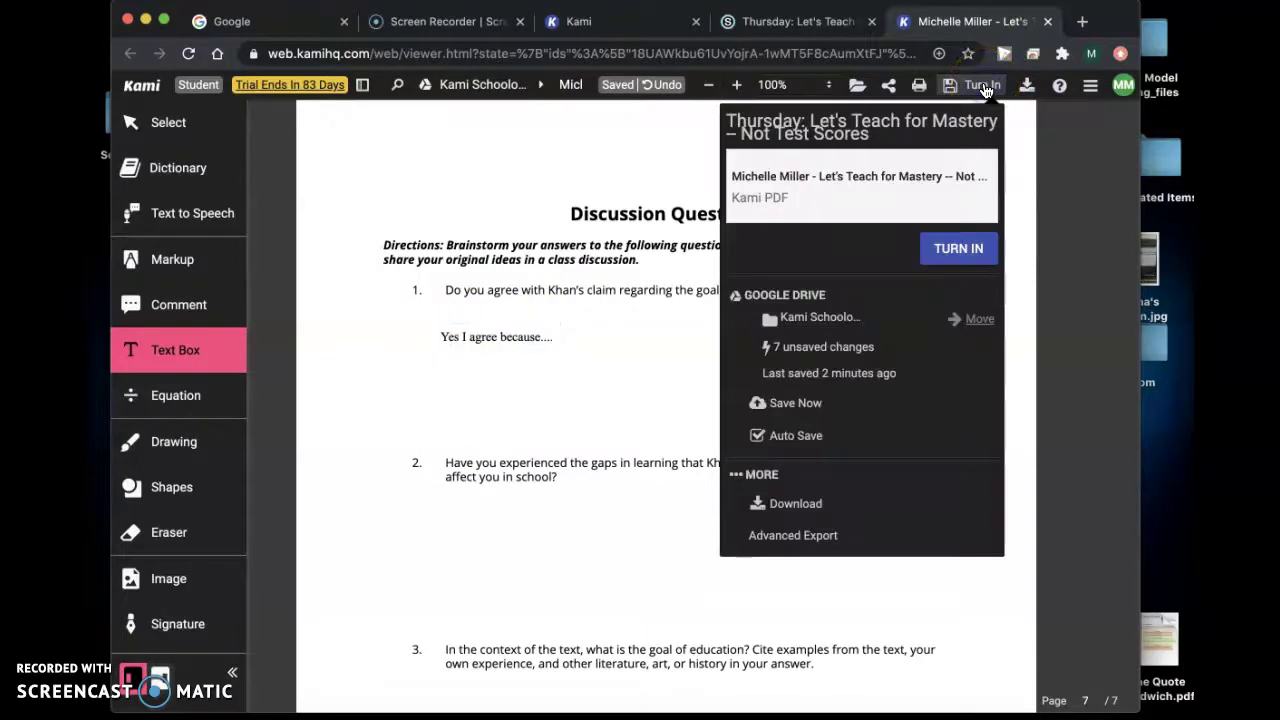
{"action": "left_click", "coordinate": [958, 252]}
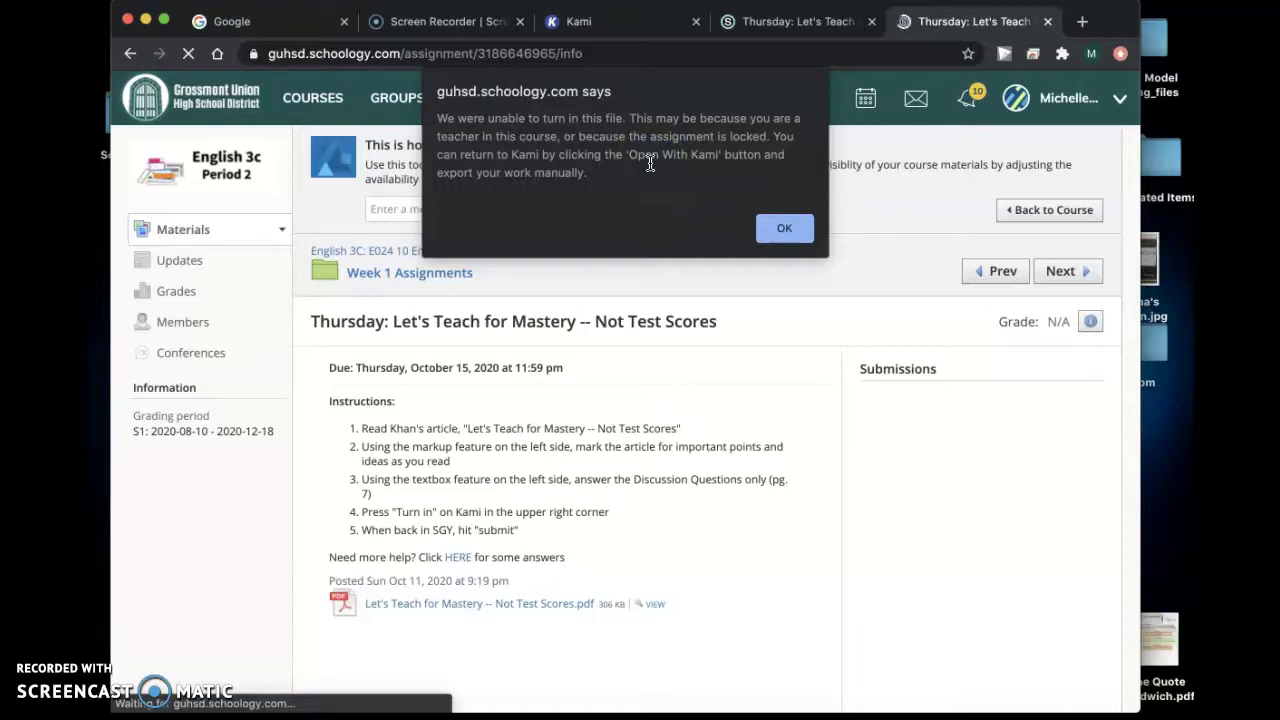
- Dismiss the guhsd.schoology.com turn-in error alert and scroll down the assignment page
{"action": "left_click", "coordinate": [782, 226]}
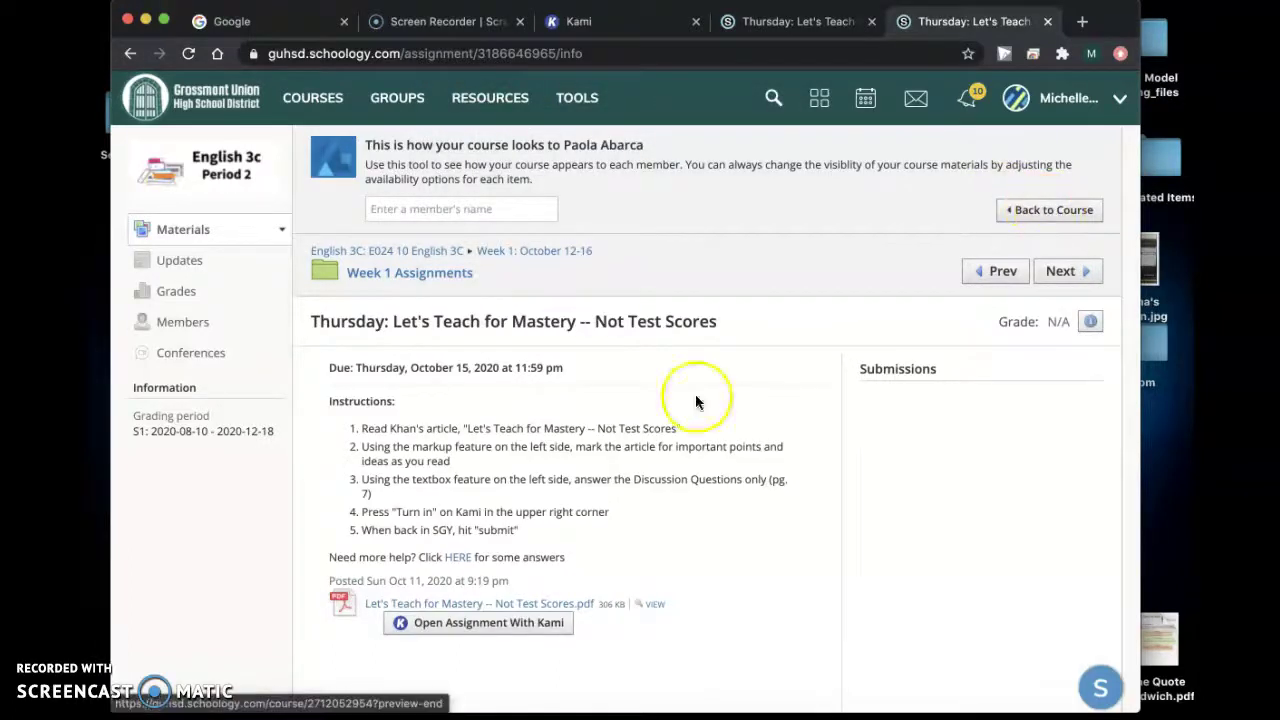
{"action": "scroll", "coordinate": [600, 450], "scroll_direction": "down", "scroll_amount": 2}
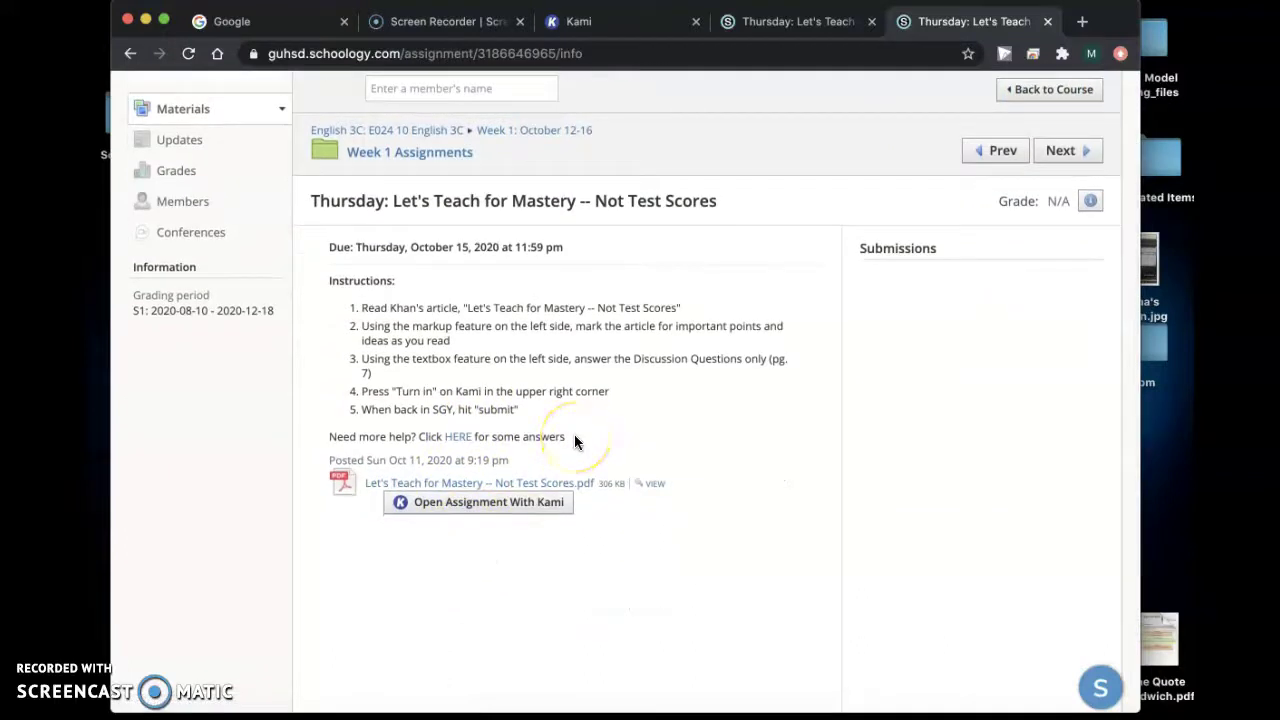